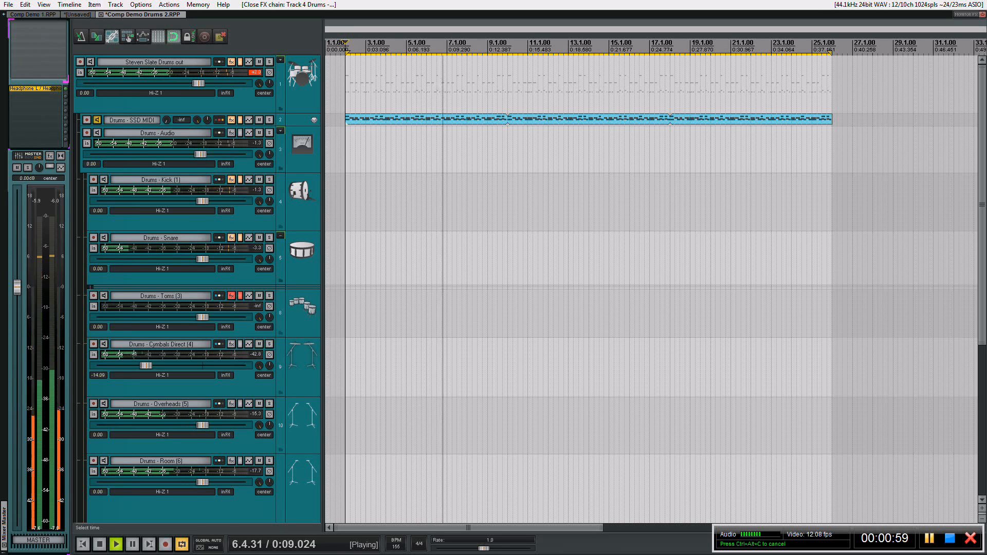
Play back the drum loop with the kick track's effects bypassed to hear the unprocessed sound.
key("space")
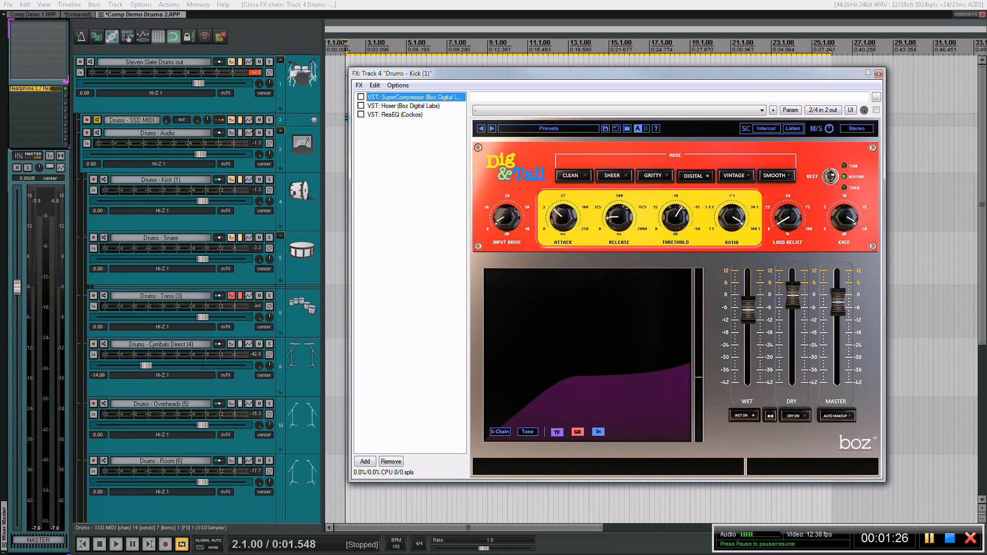
key("space")
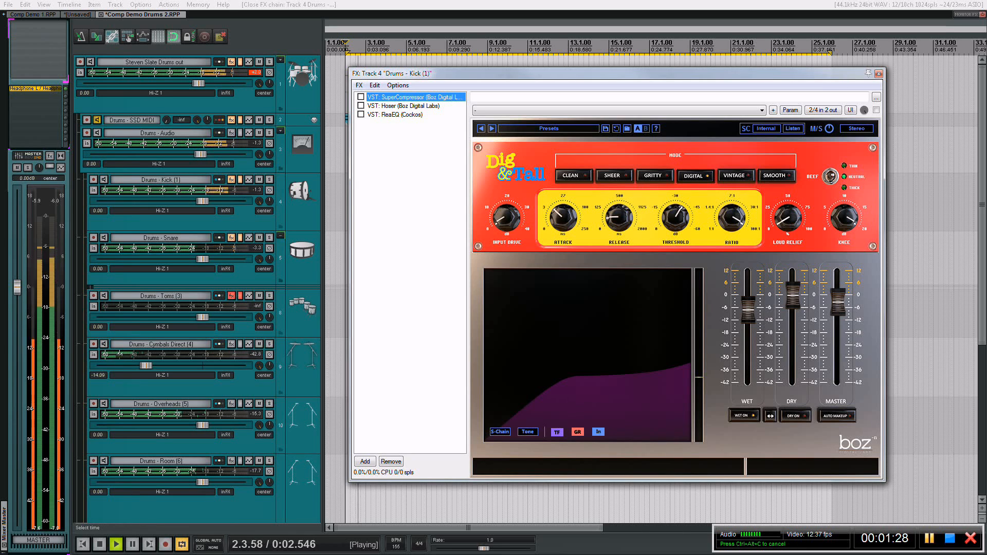
key("space")
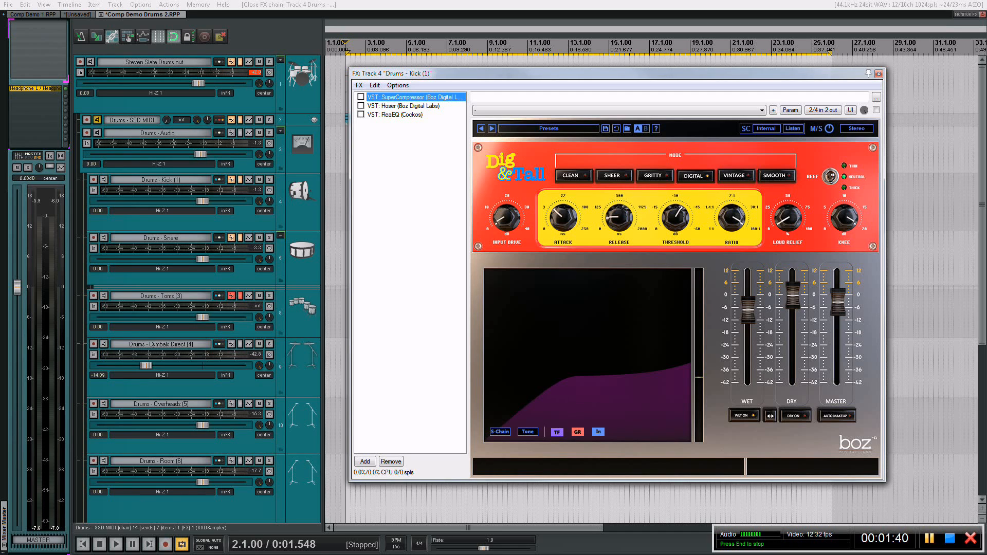
Enable ReaEQ on the kick track, set its low shelf to 16.2 dB at 73.5 Hz, and audition it during playback.
left_click(394, 115)
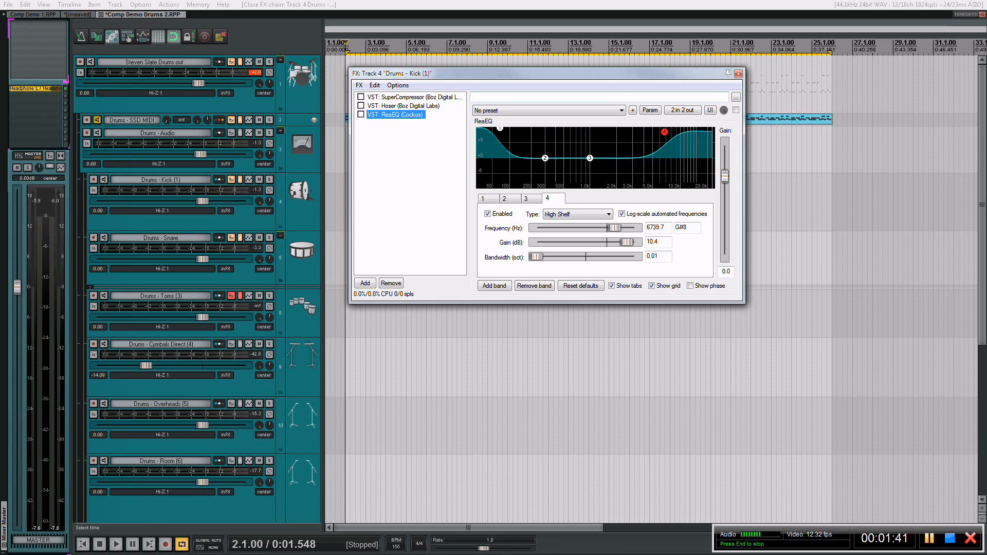
left_click(361, 114)
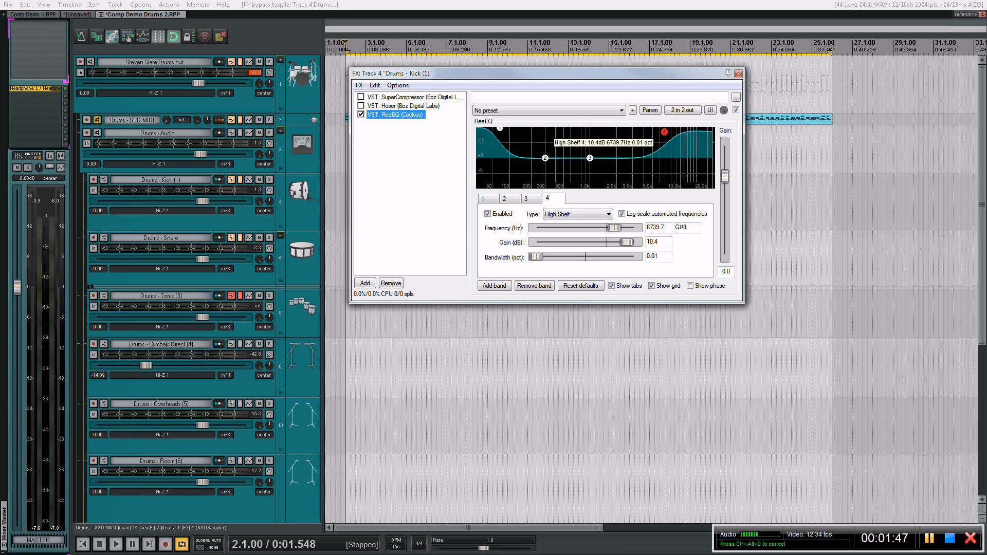
key("space")
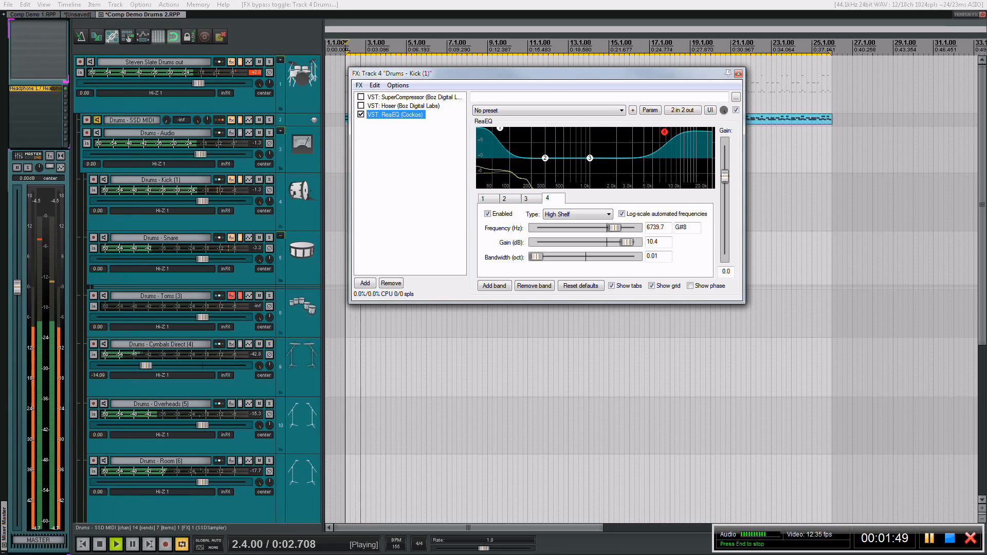
mouse_move(500, 128)
left_click_drag(500, 128, 501, 127)
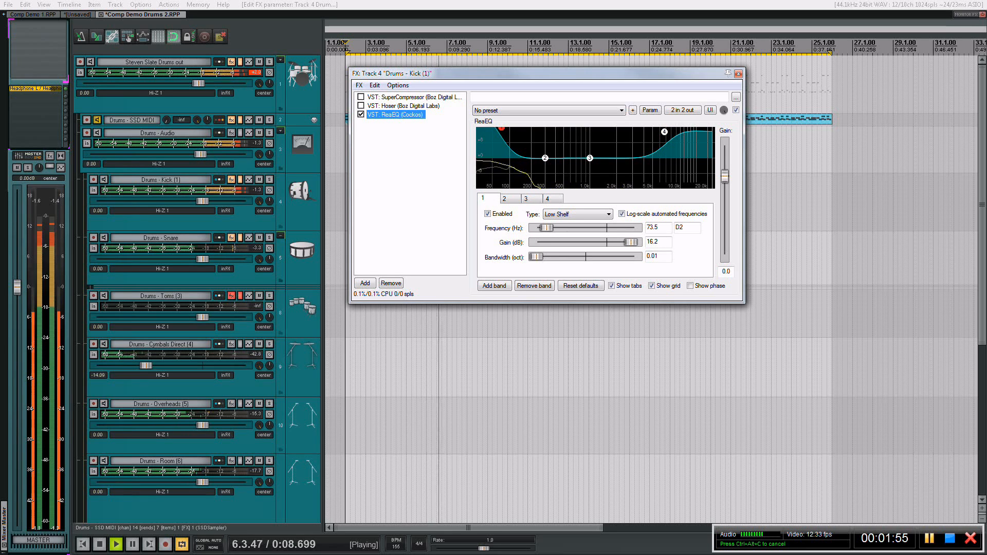
key("space")
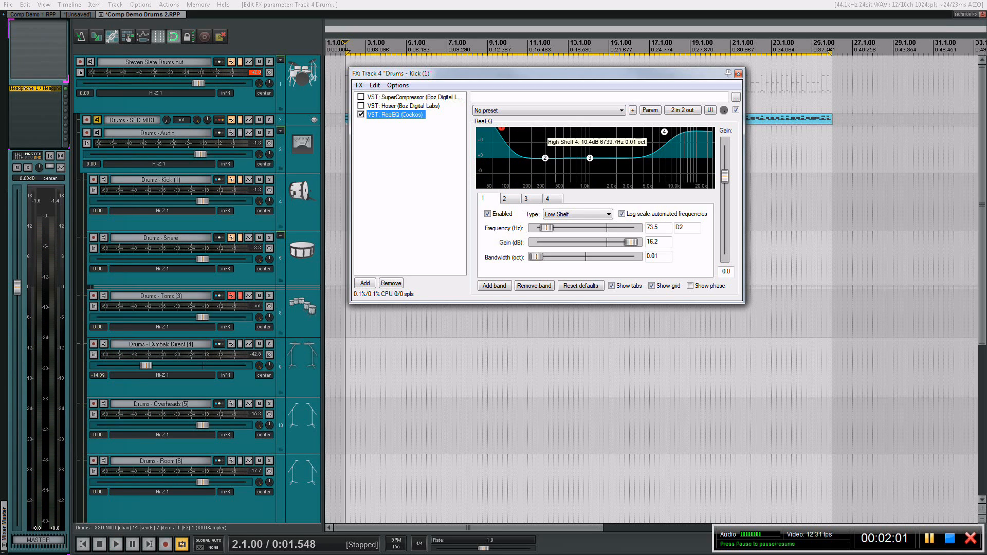
key("space")
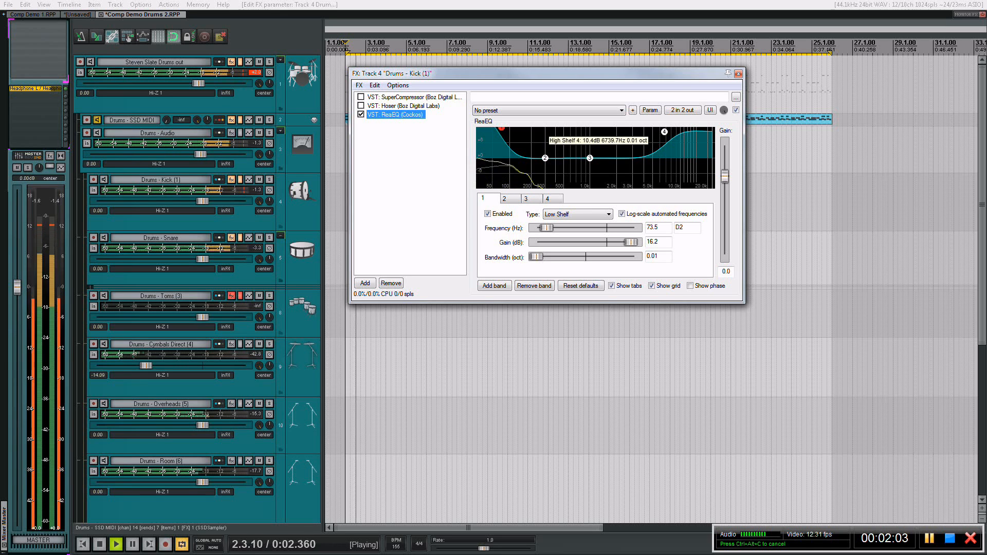
key("space")
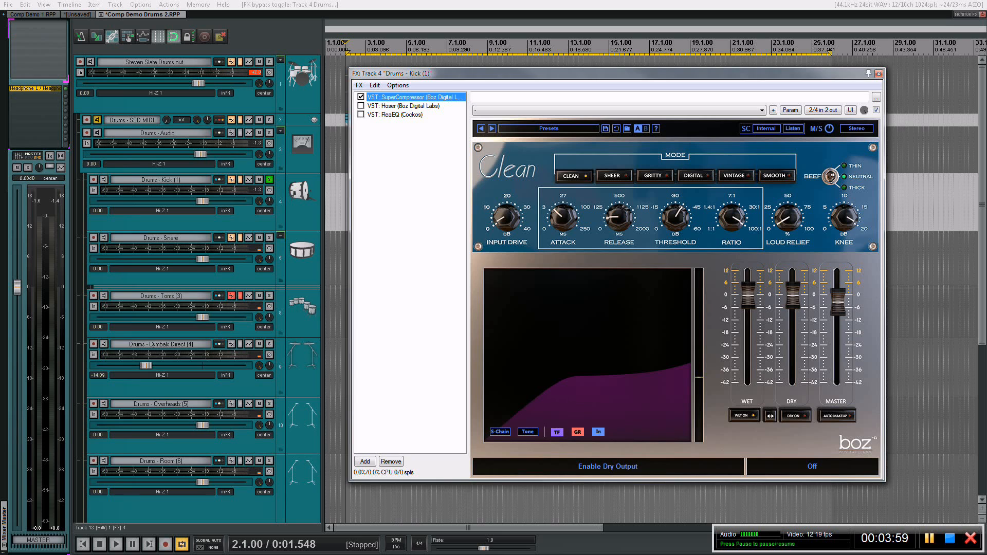
Enable the compressor's dry output and, during playback, blend the wet level up from -42 dB to about -3.68 dB.
left_click(794, 415)
left_click_drag(747, 296, 748, 382)
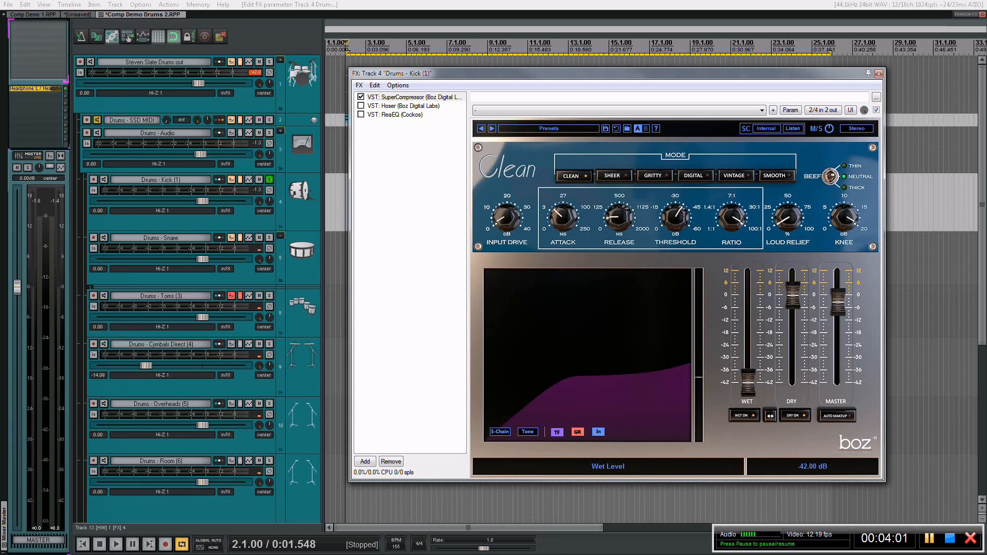
key("space")
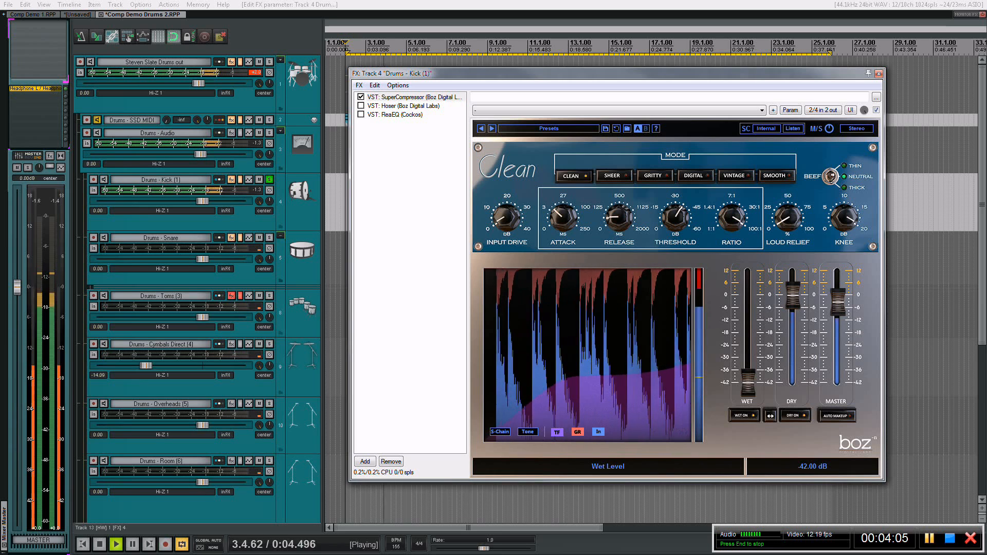
left_click_drag(748, 382, 748, 308)
key("space")
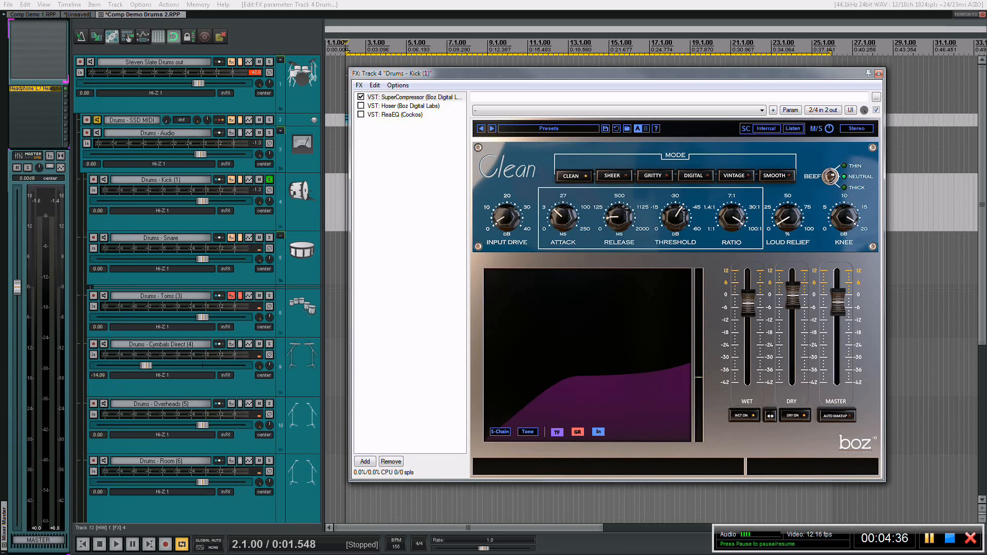
Enable the compressor's Tone Control on the Wet signal and turn the dry output off.
left_click(528, 431)
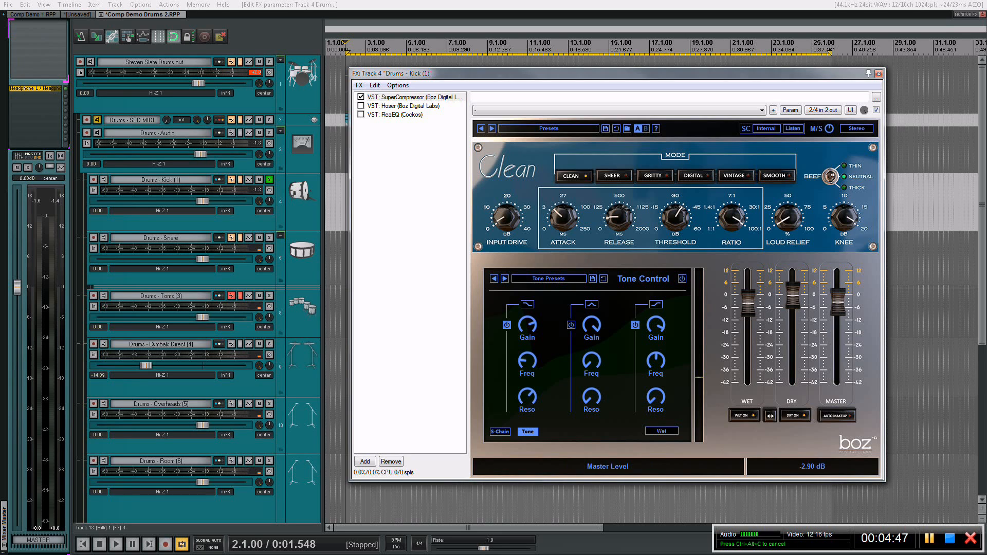
left_click(661, 431)
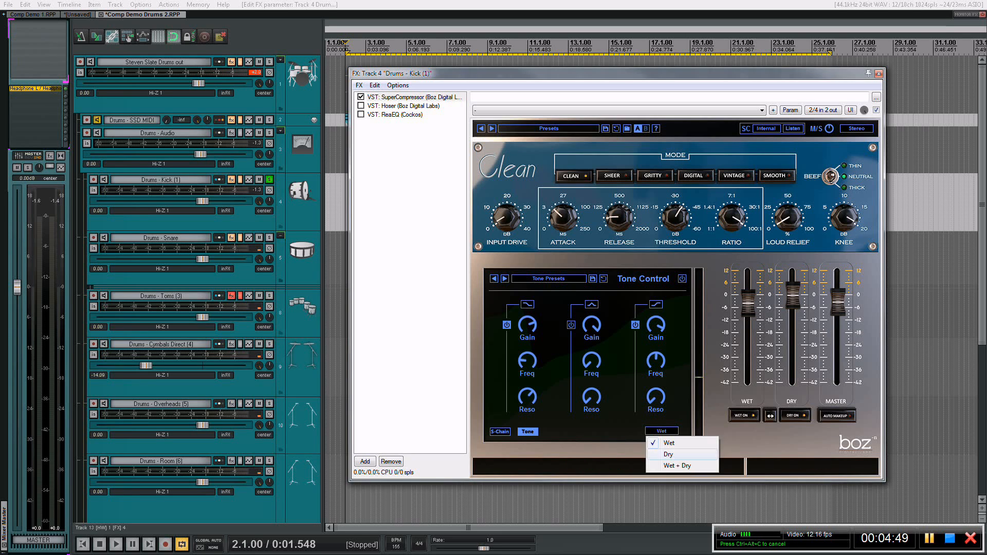
left_click(674, 443)
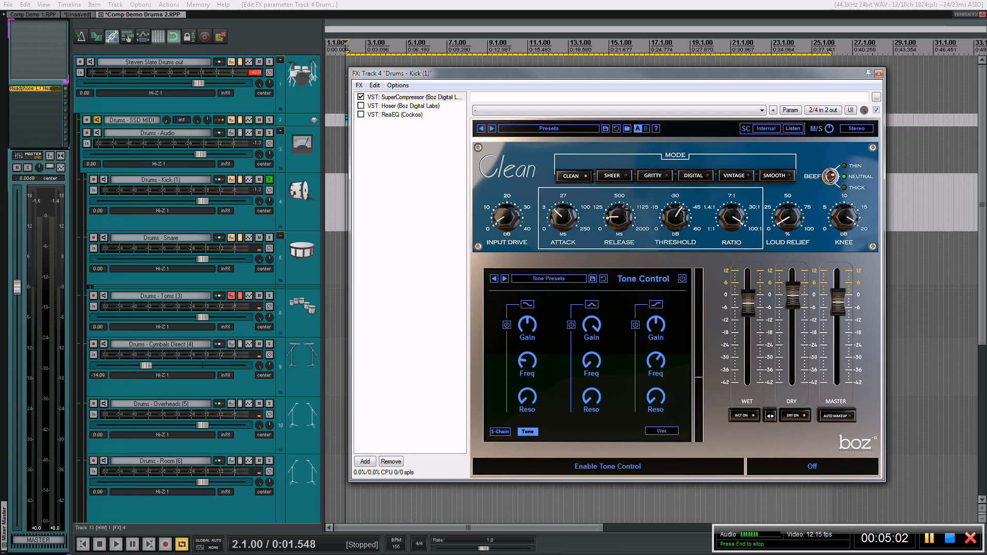
left_click(682, 278)
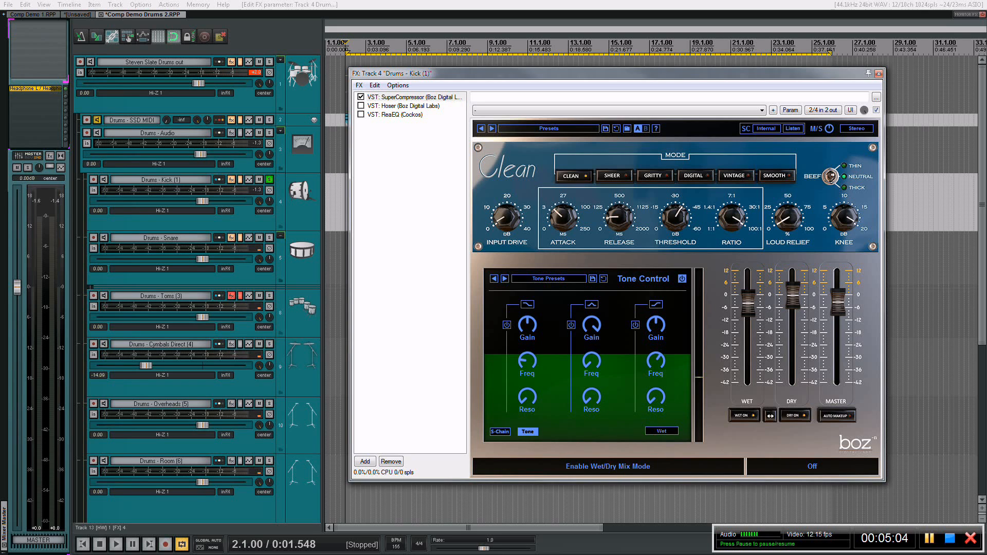
left_click(794, 415)
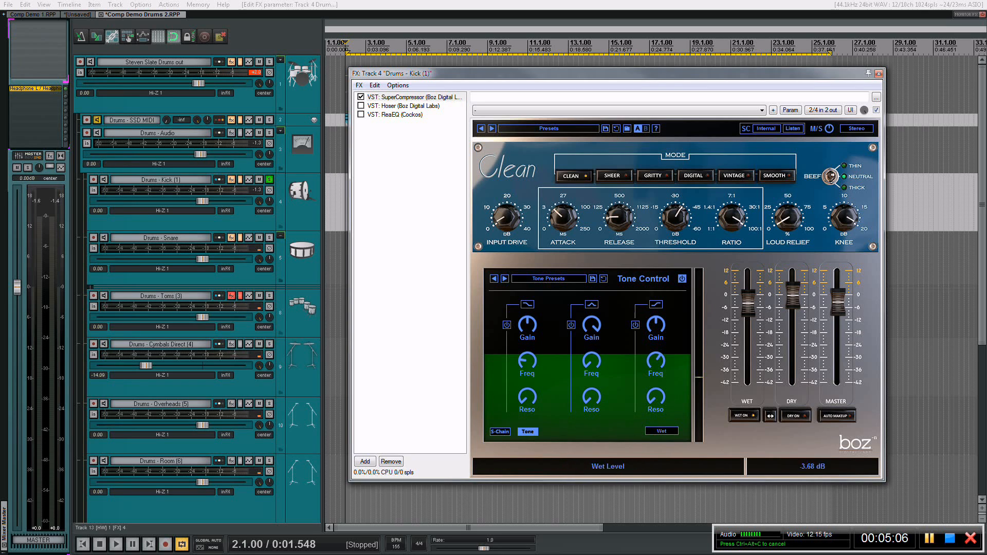
During playback, boost the tone control's low band gain to 20 dB, then enable and strongly boost the high band.
key("space")
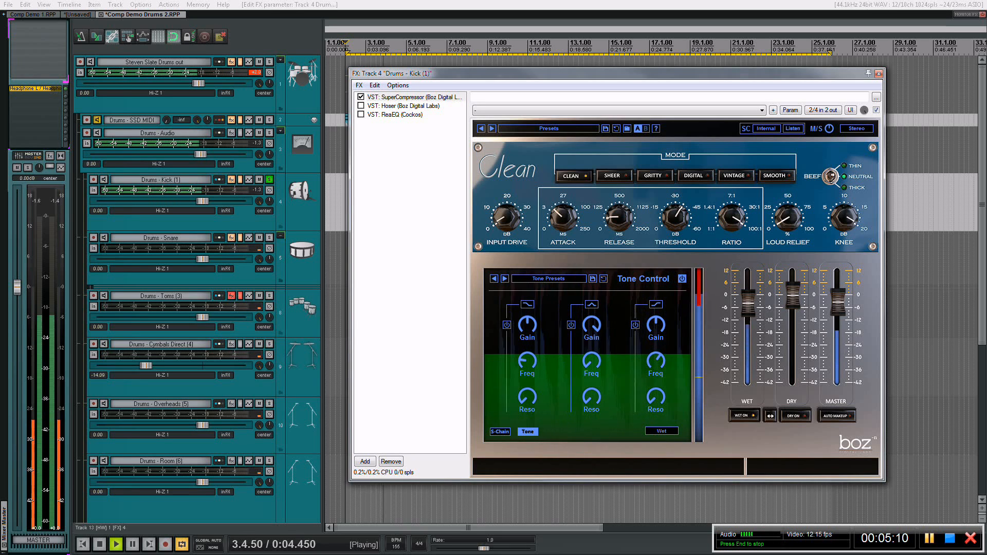
left_click_drag(528, 325, 527, 293)
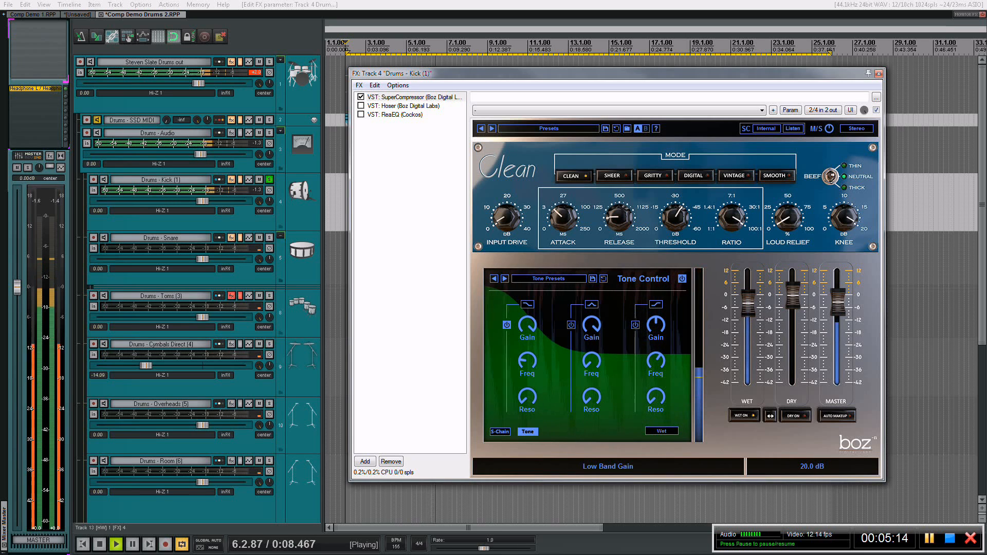
left_click(636, 324)
left_click_drag(656, 325, 656, 283)
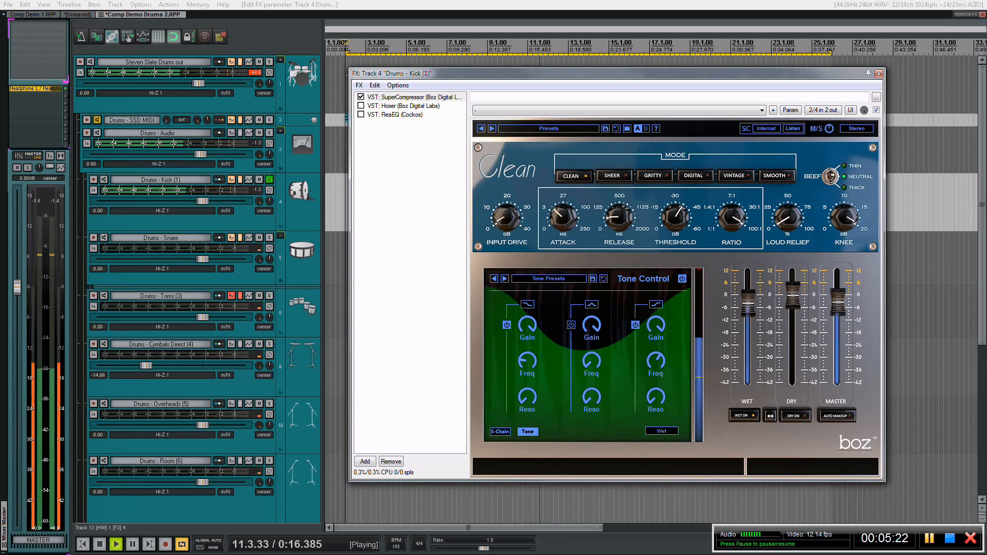
key("space")
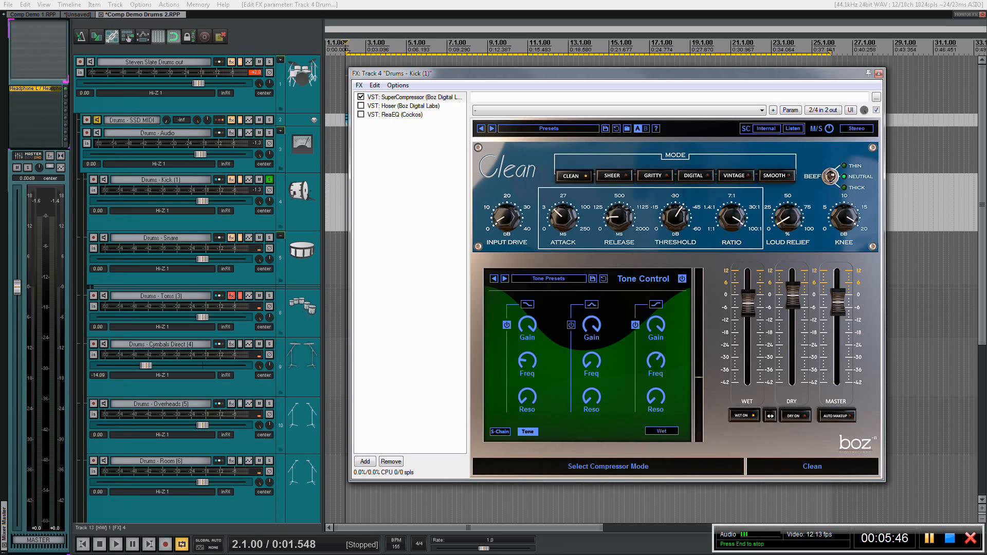
Switch the compressor to Digital mode and, during playback, try a 0.0 ms attack before settling on 8.9 ms.
left_click(695, 176)
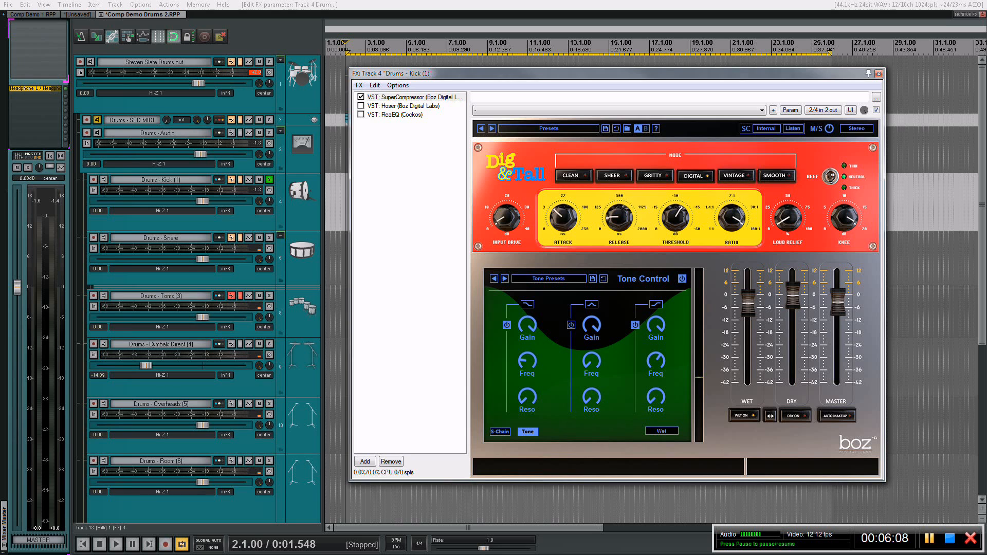
key("space")
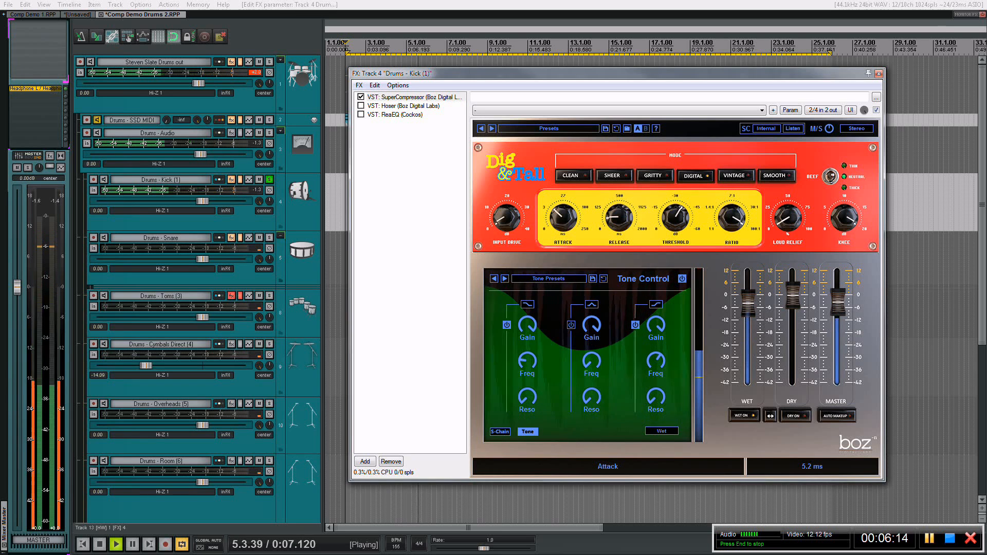
left_click_drag(563, 217, 563, 234)
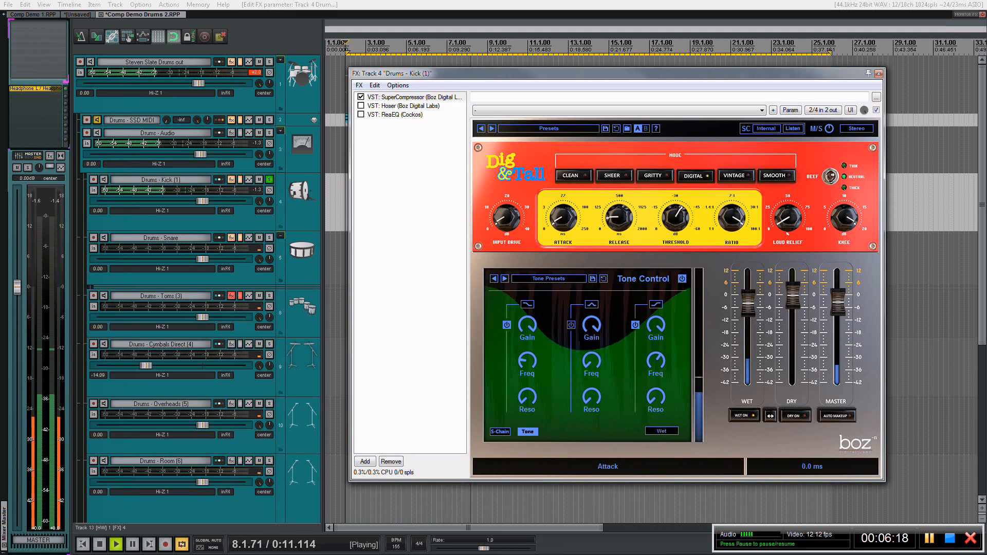
mouse_move(563, 217)
left_mouse_down()
mouse_move(562, 183)
mouse_move(563, 205)
left_mouse_up()
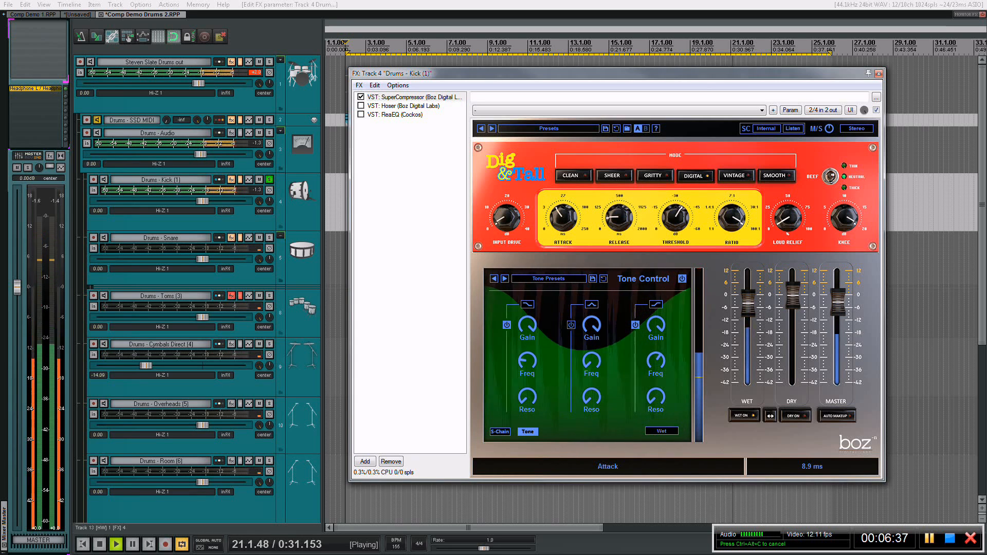
key("space")
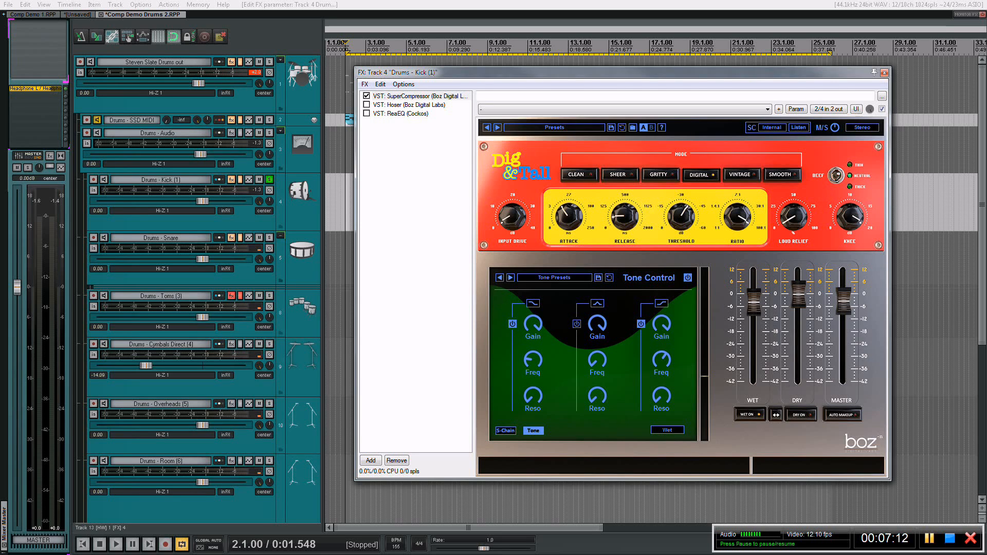
During playback, turn the dry output back on and blend the wet level in at about -2.32 dB.
key("space")
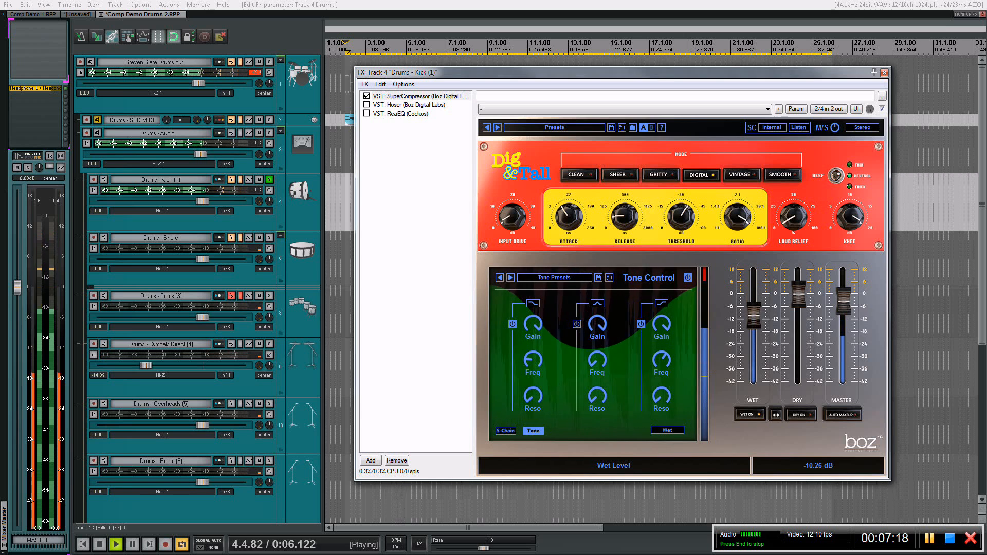
left_click(800, 414)
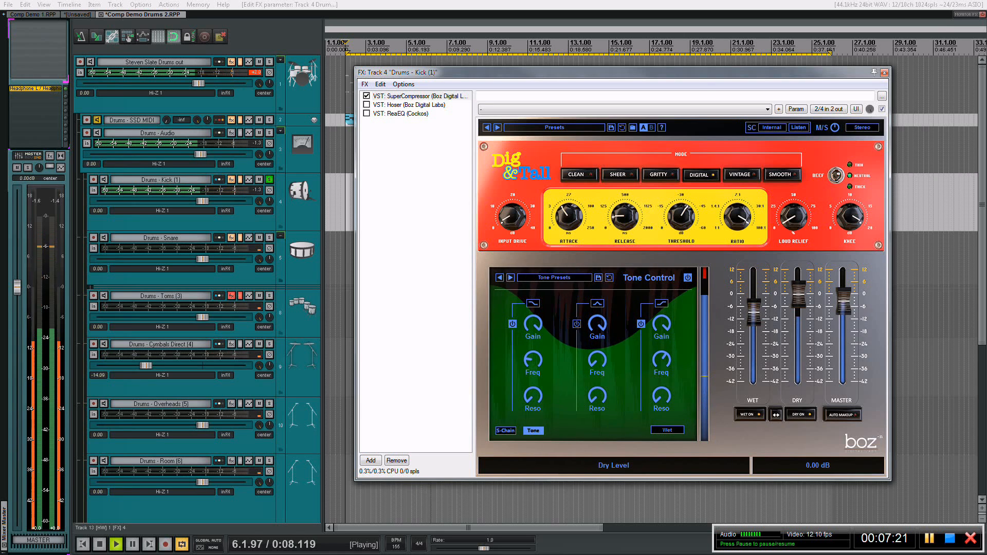
mouse_move(754, 312)
left_mouse_down()
mouse_move(753, 296)
mouse_move(754, 383)
mouse_move(754, 298)
left_mouse_up()
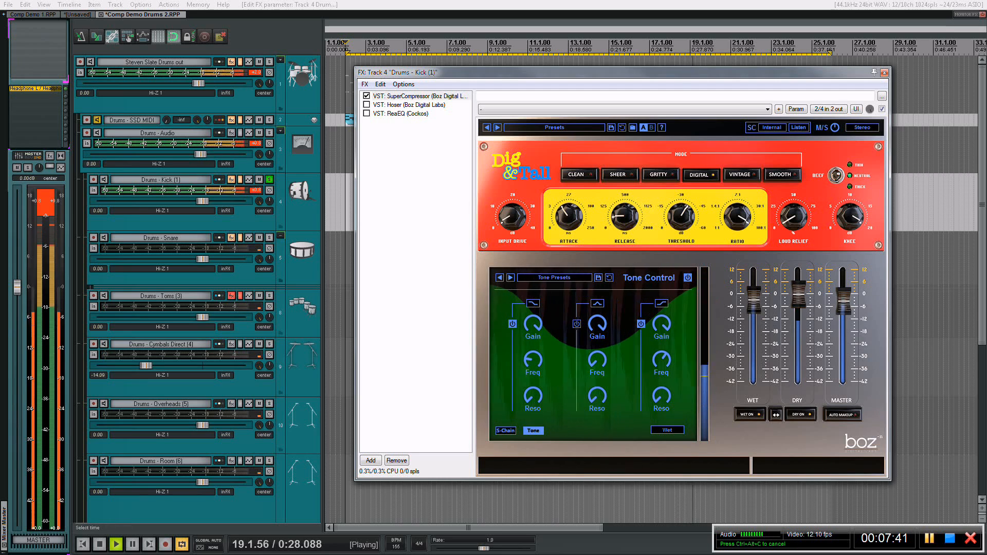
key("space")
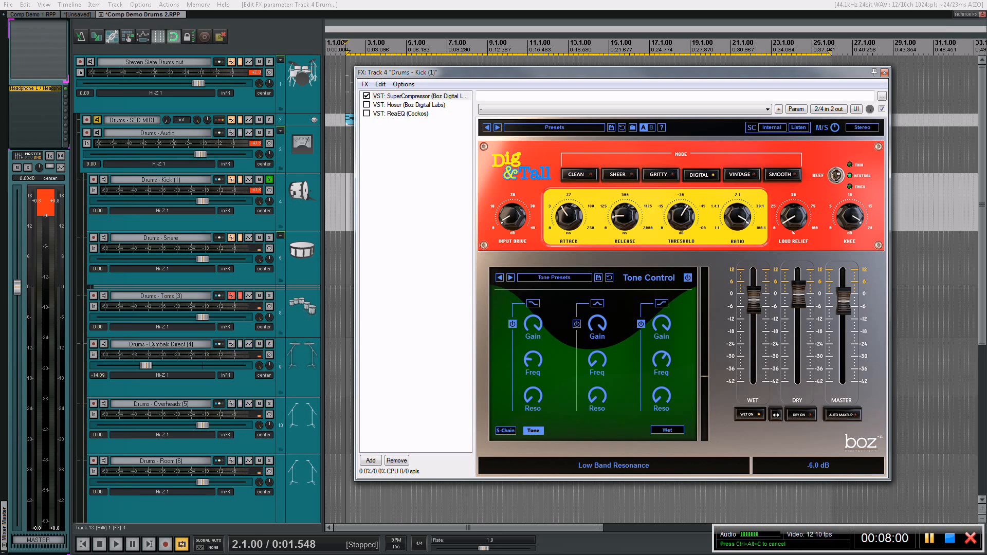
Set the tone control's low band resonance to about 4.2 dB and lower its gain, balancing the wet level at -5.03 dB during playback.
left_click_drag(533, 395, 532, 387)
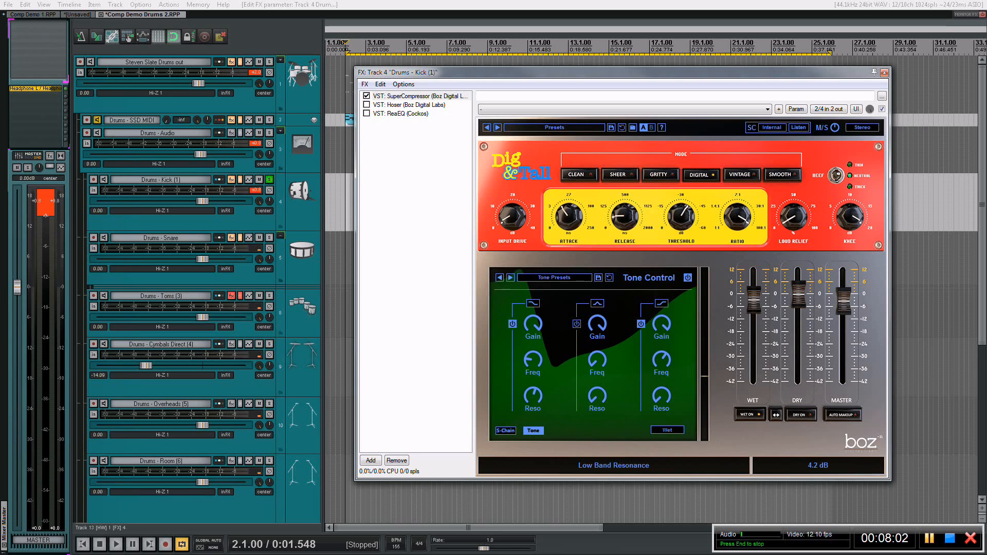
left_click_drag(532, 324, 532, 334)
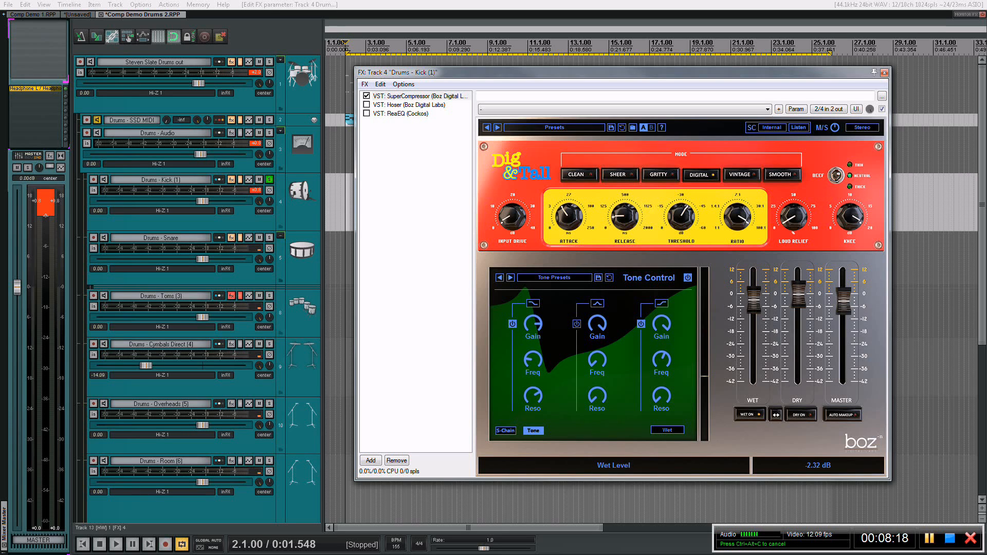
key("space")
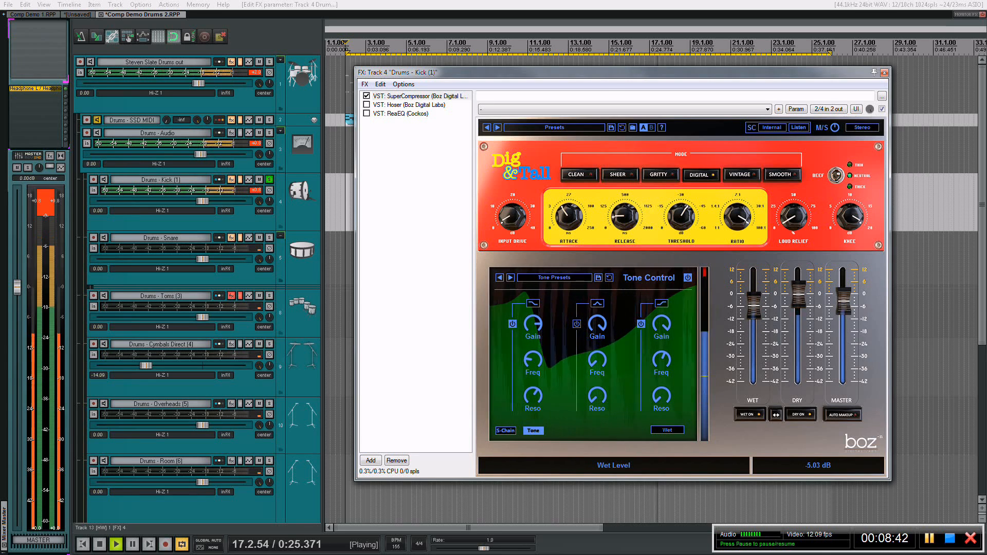
Change the filter shape of the tone control's middle band, then unsolo the kick track and play the full kit.
left_click(597, 302)
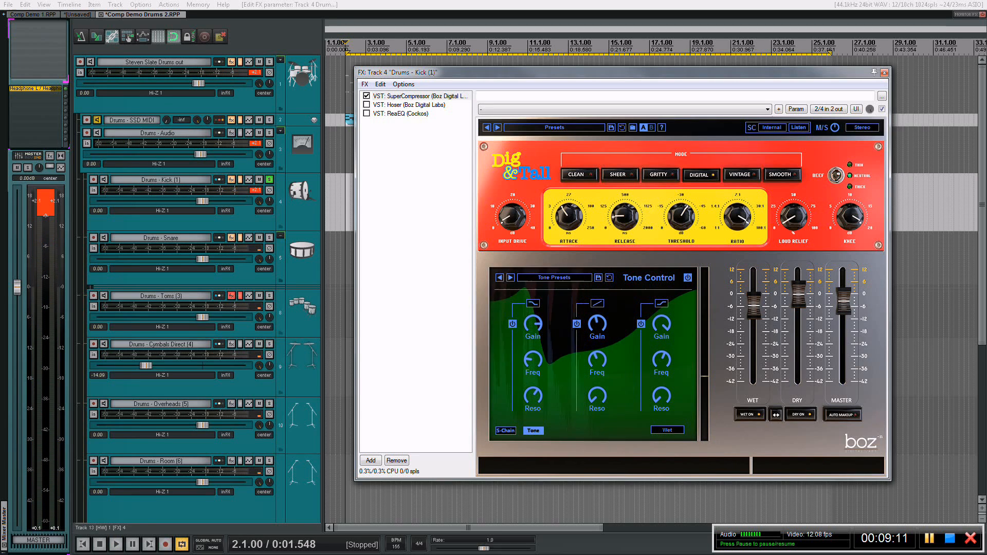
left_click(269, 180)
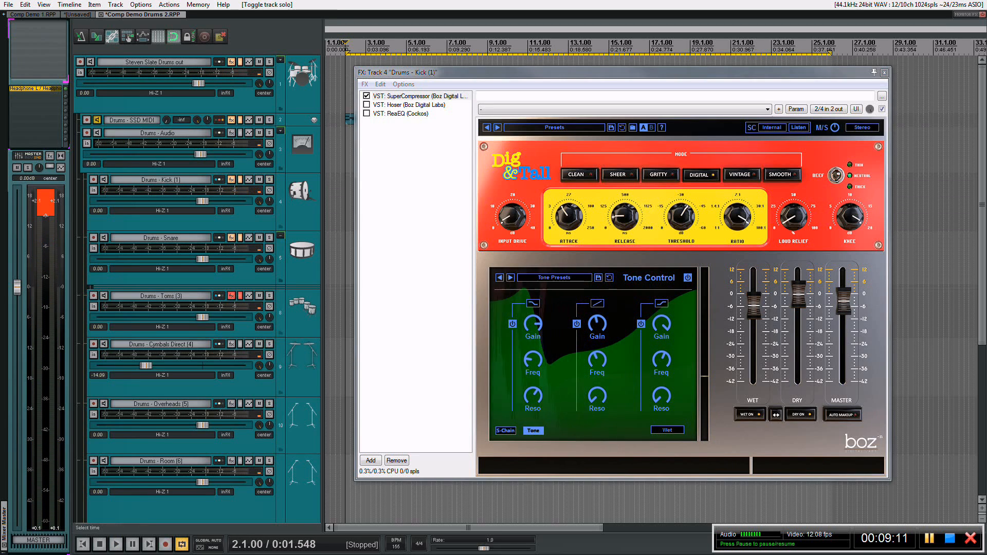
key("space")
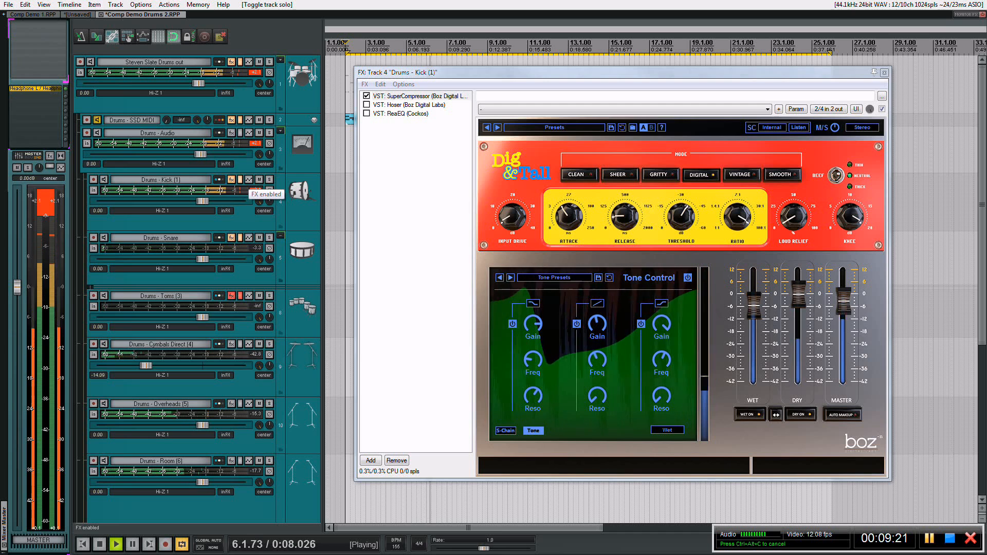
Compare the full drum mix with the kick track's effects bypassed and enabled, then stop playback.
left_click(240, 180)
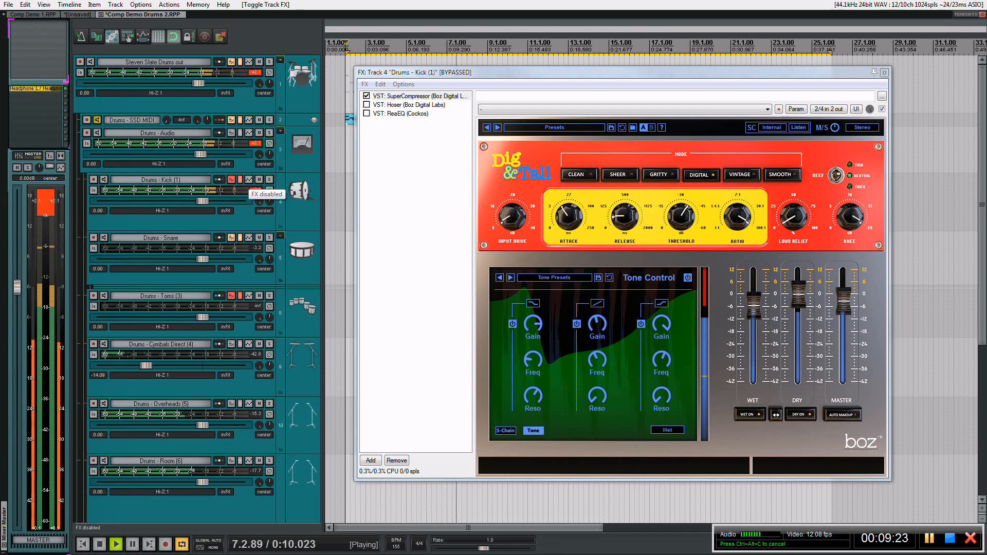
left_click(239, 179)
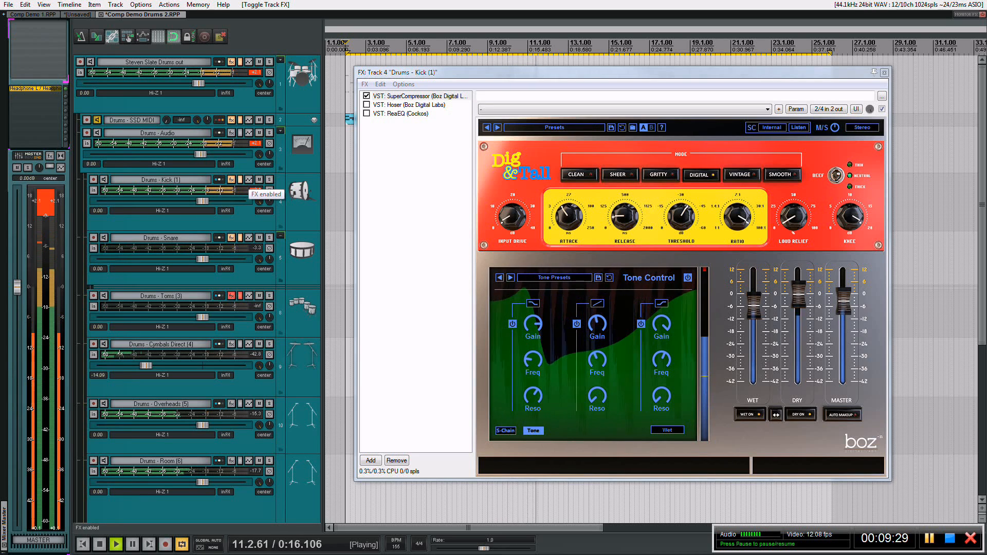
left_click(239, 180)
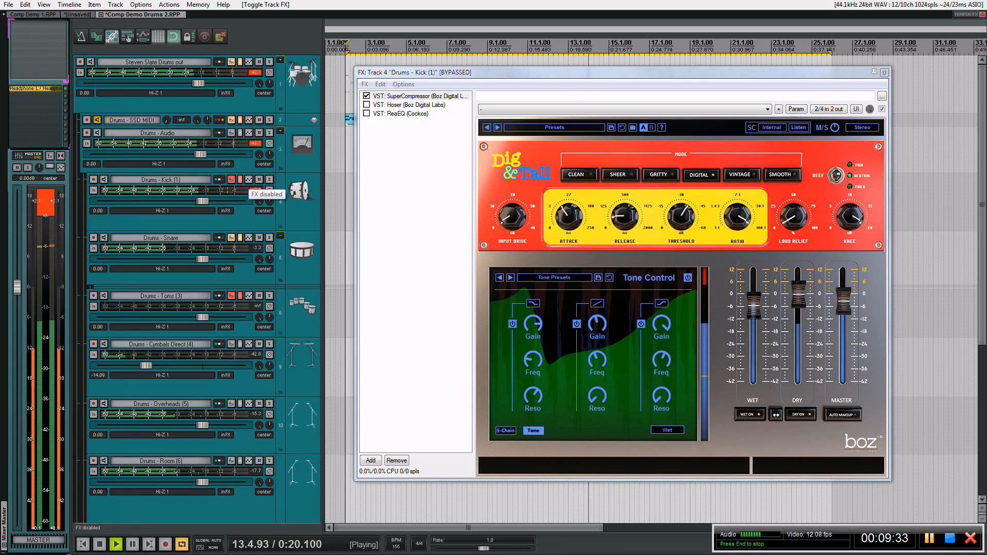
left_click(240, 180)
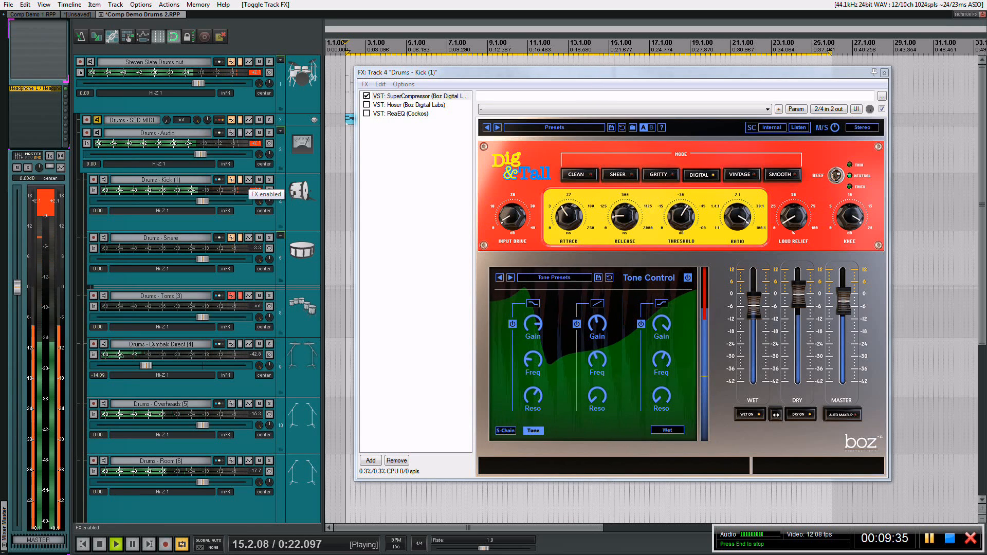
key("space")
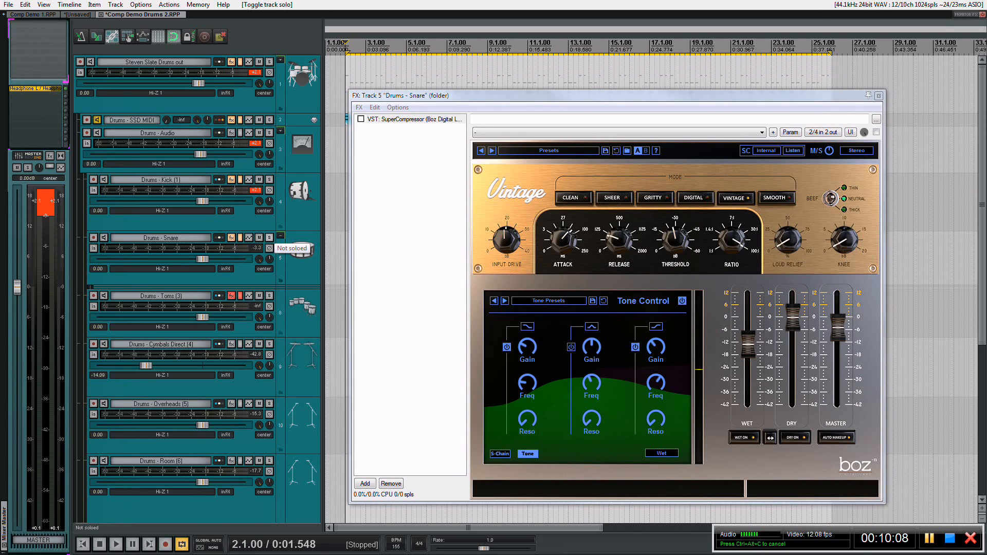
Solo the snare track and play it with its compressor off.
scroll(269, 238, "down", 5)
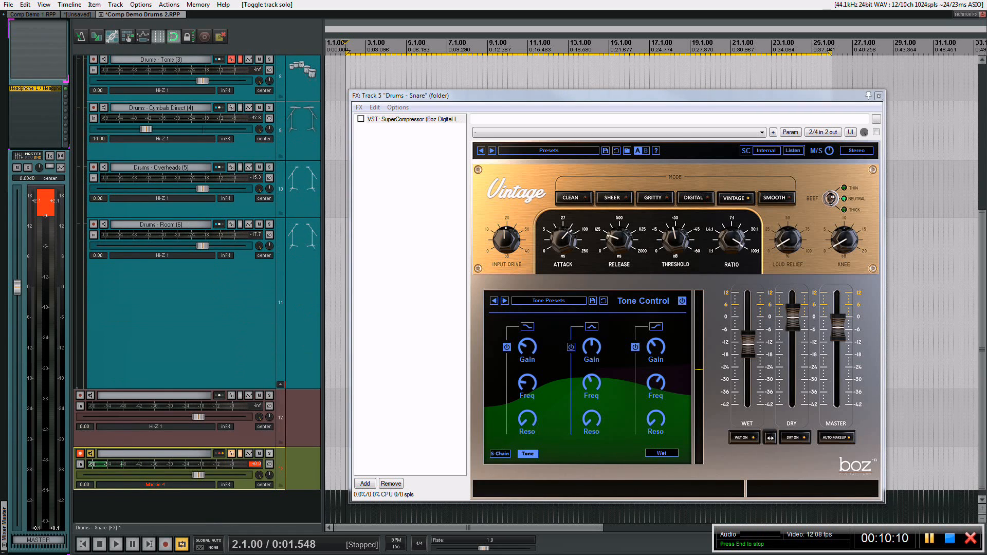
scroll(107, 464, "up", 5)
left_click(269, 237)
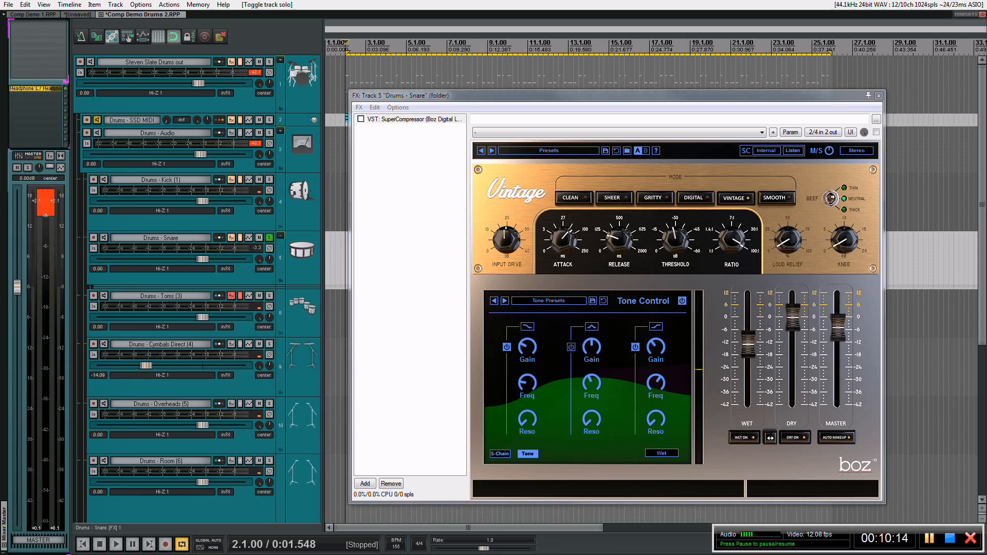
key("space")
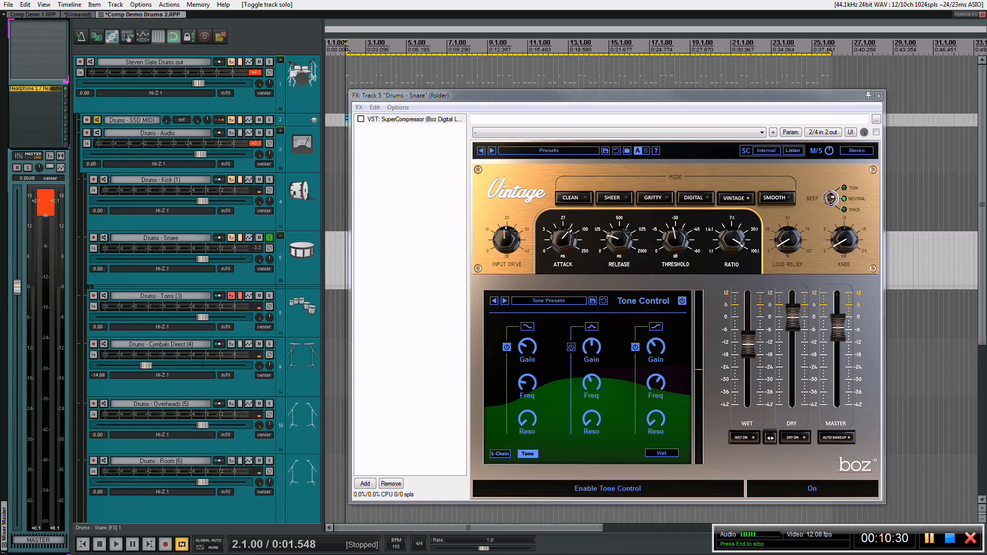
Enable the snare's compressor with its tone control off, and blend the wet level at -11.42 dB with the dry signal during playback.
left_click(682, 300)
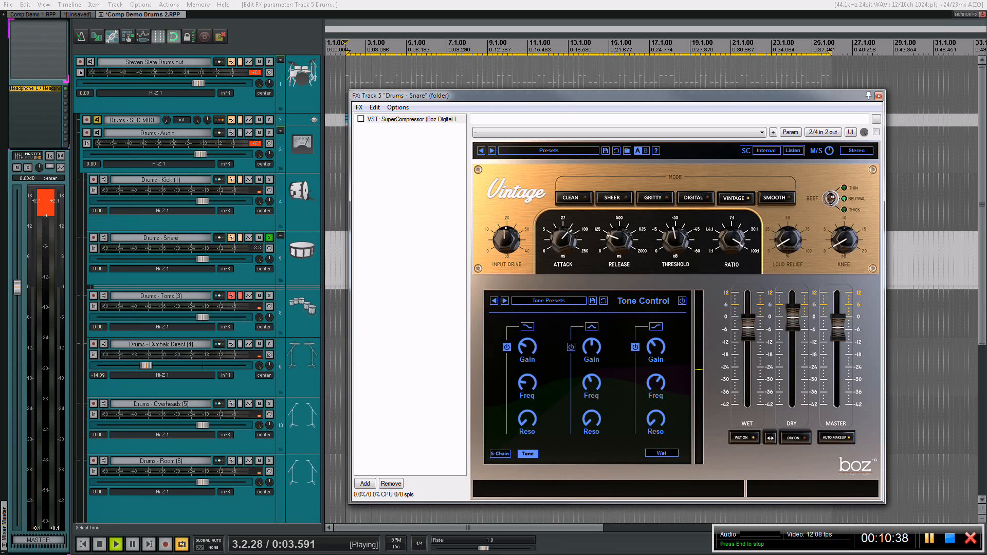
left_click(361, 119)
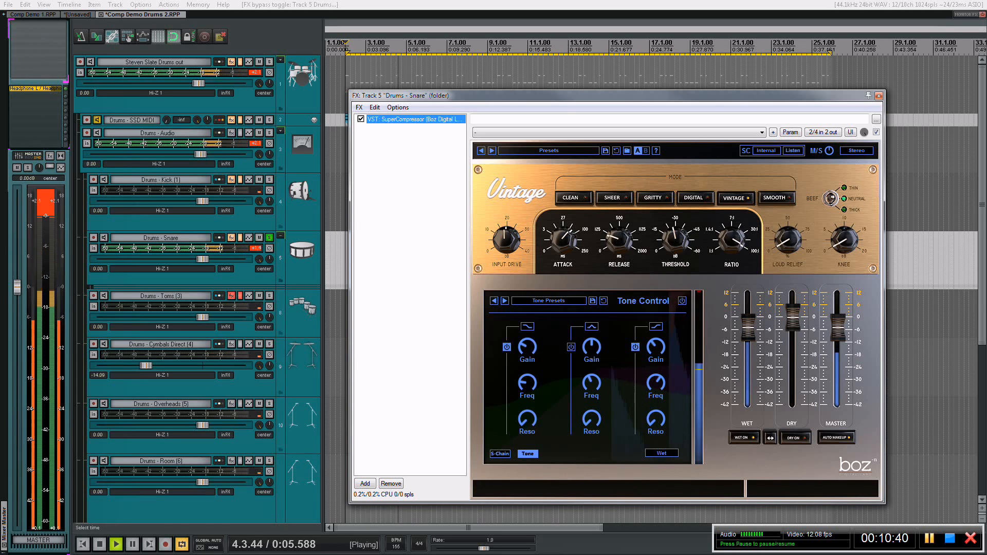
left_click_drag(748, 328, 748, 334)
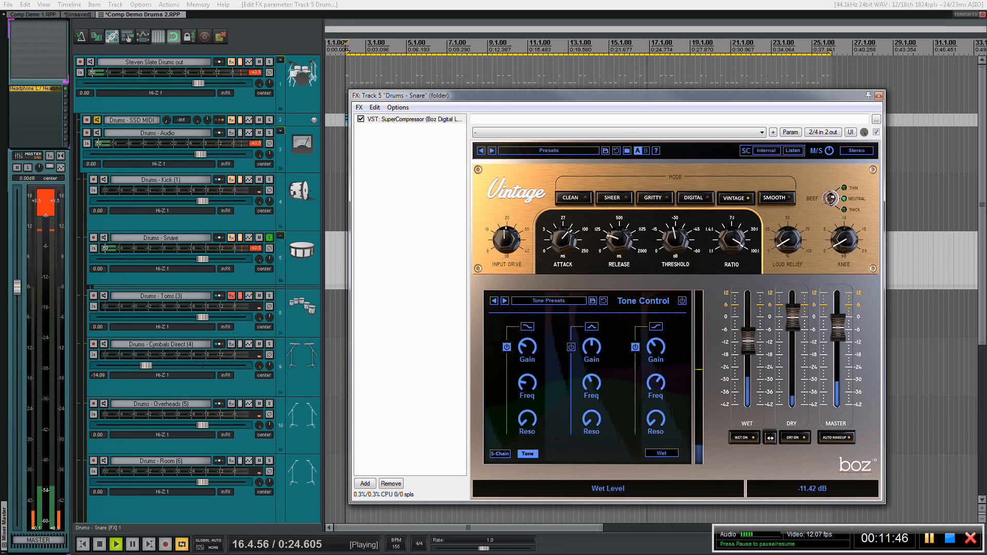
key("space")
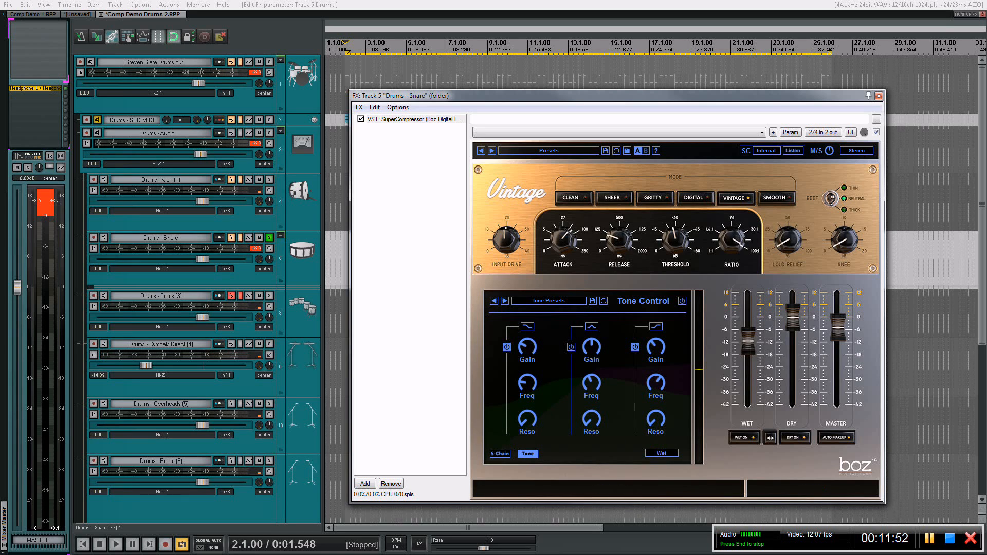
Turn on the snare compressor's tone control with low and high bands active, and blend the wet level at -10.84 dB during playback.
left_click(682, 301)
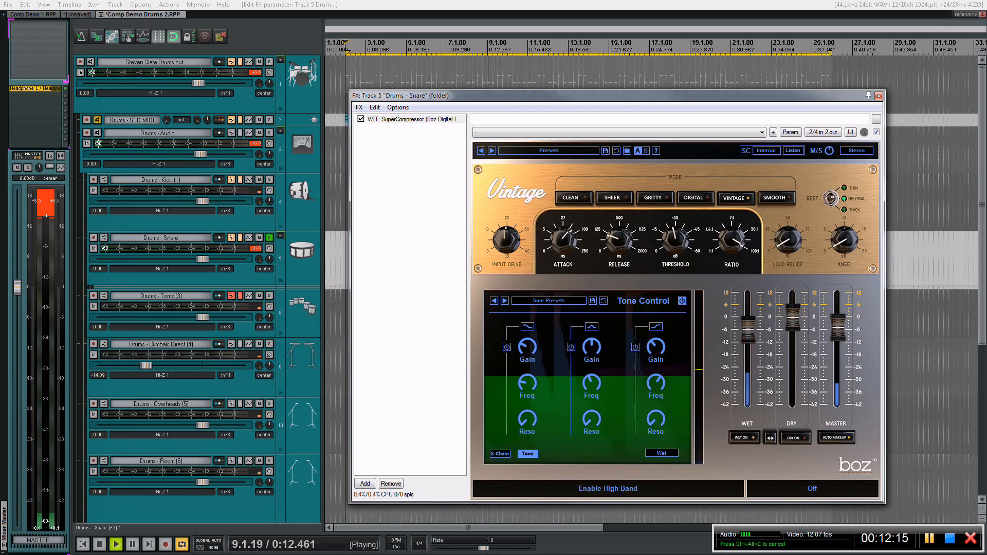
key("space")
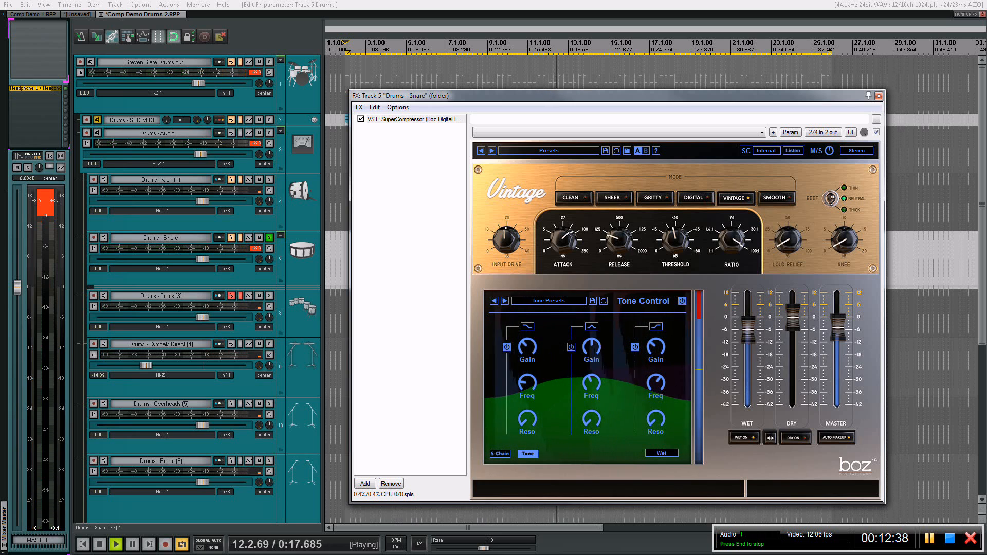
key("space")
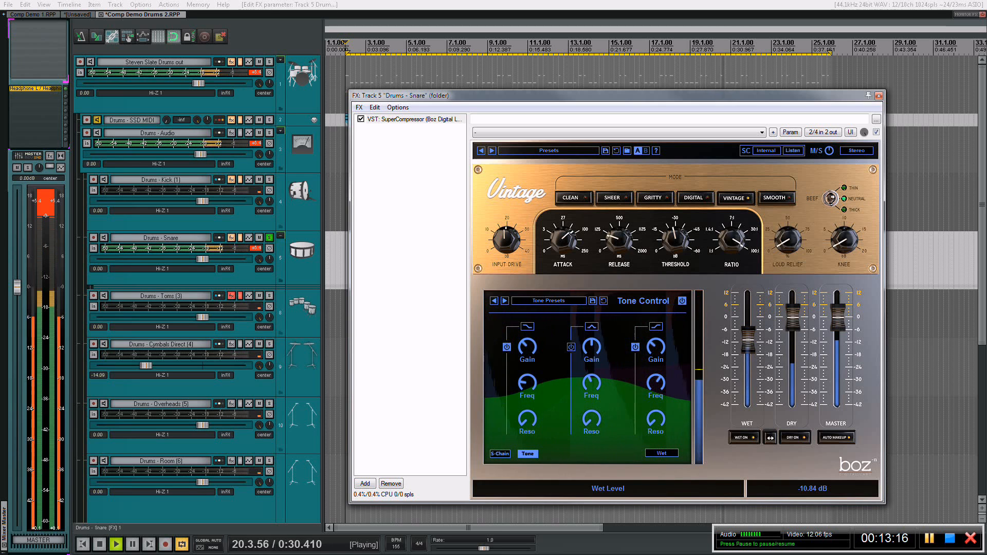
key("space")
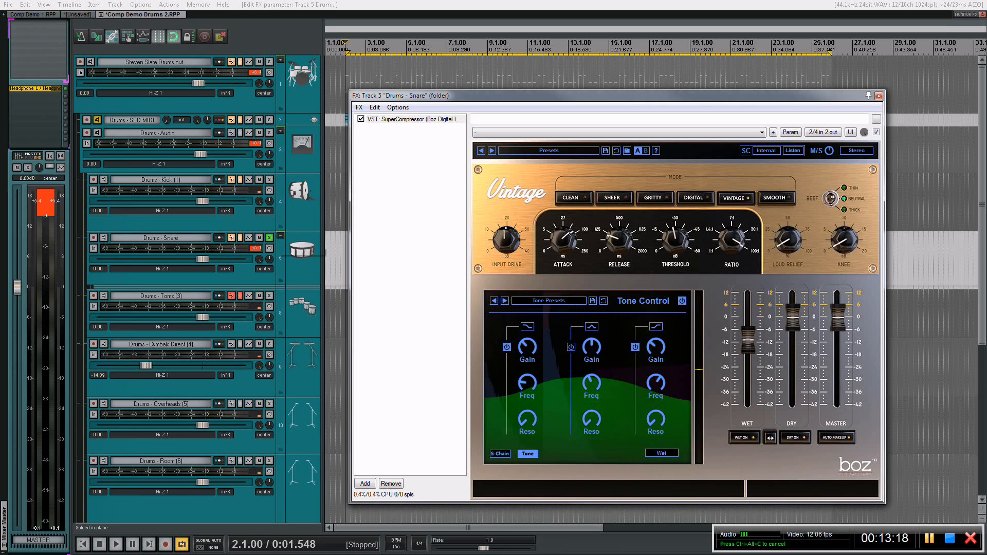
Clear the solo on the snare track and on the last track, then play the full kit.
left_click(269, 238)
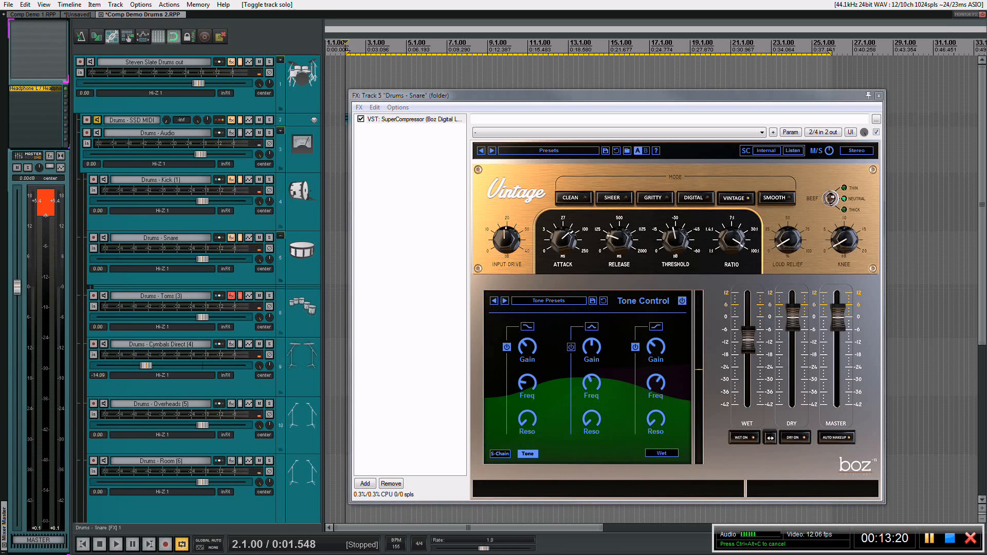
scroll(198, 288, "down", 5)
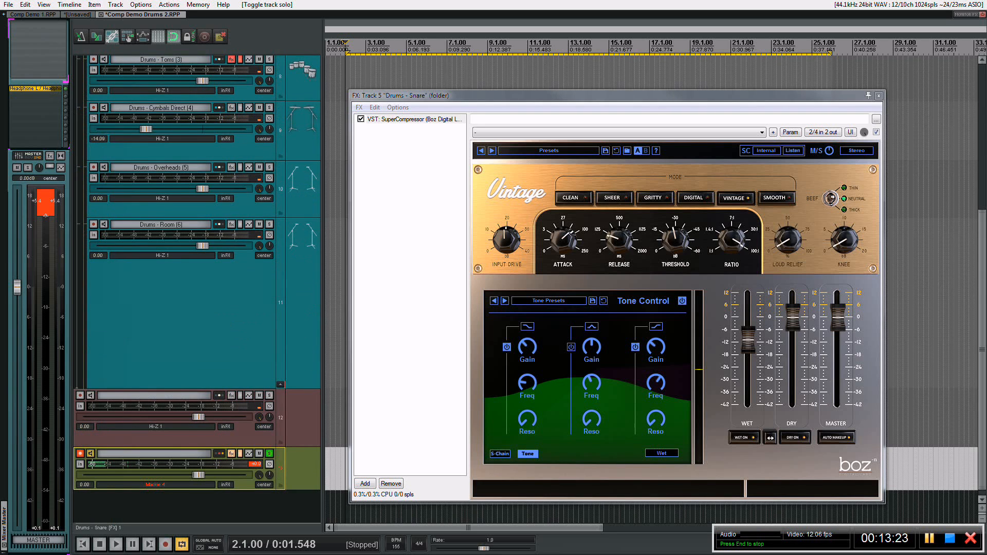
scroll(198, 288, "up", 5)
key("space")
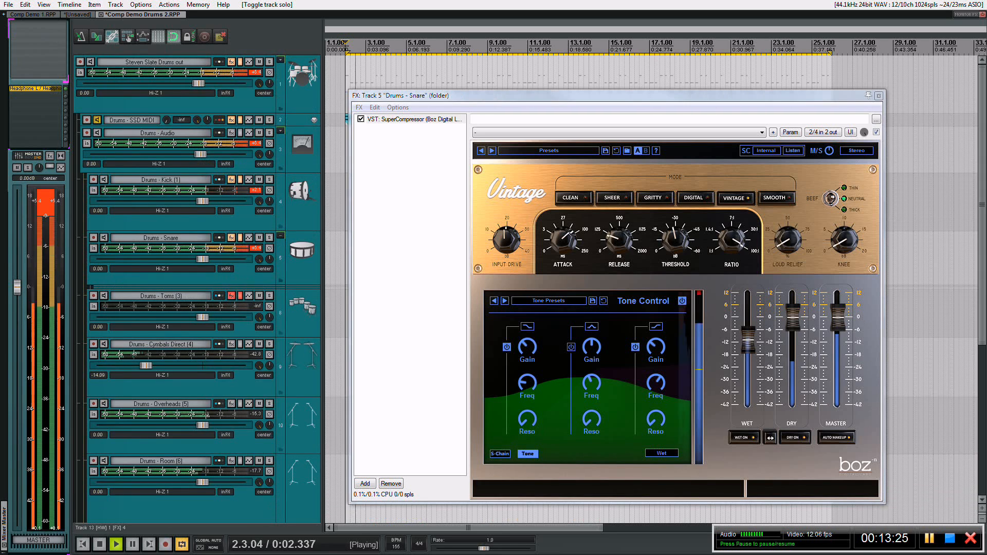
Lower the snare compressor's wet level to about -21 dB during playback, comparing against the mix with kick and snare effects bypassed.
mouse_move(748, 340)
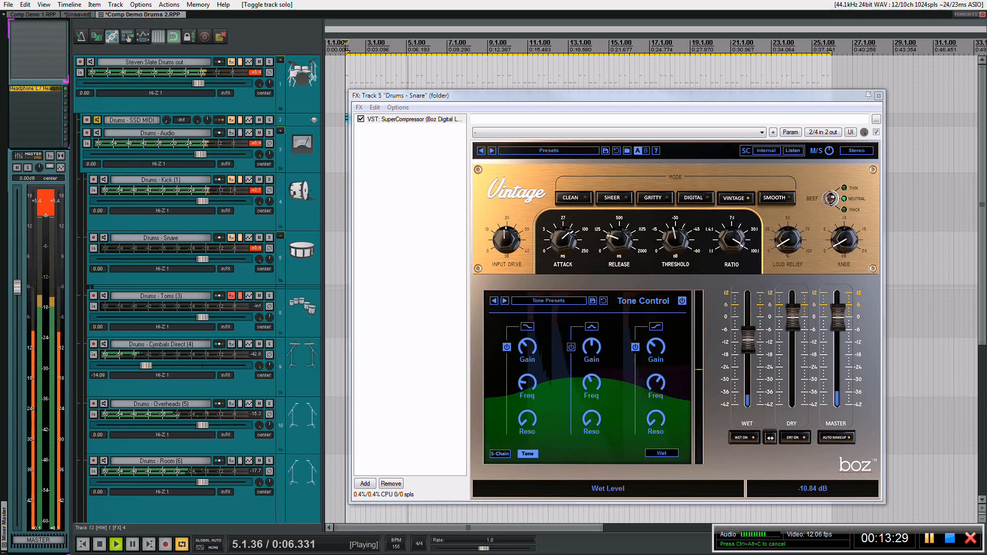
key("space")
left_click_drag(748, 340, 748, 354)
key("space")
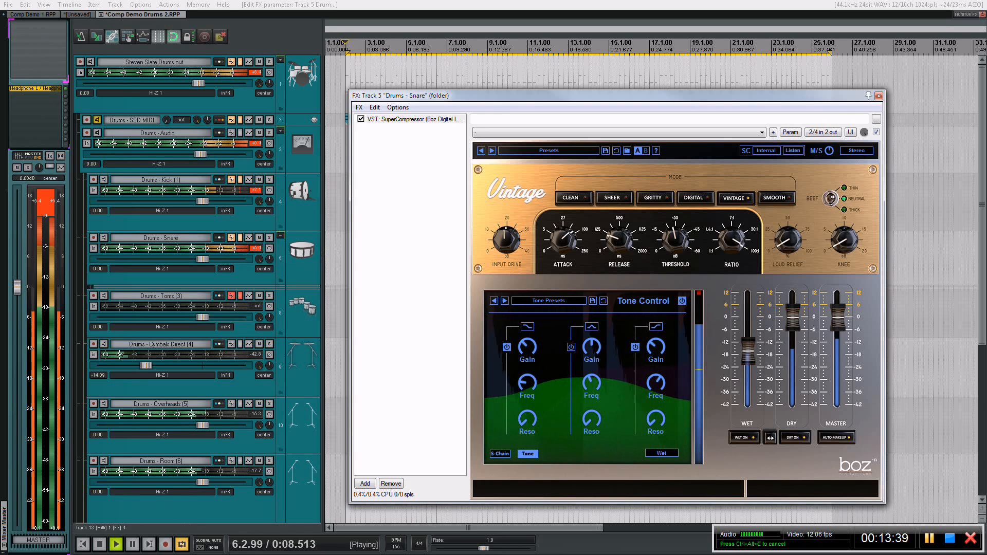
left_click(240, 238)
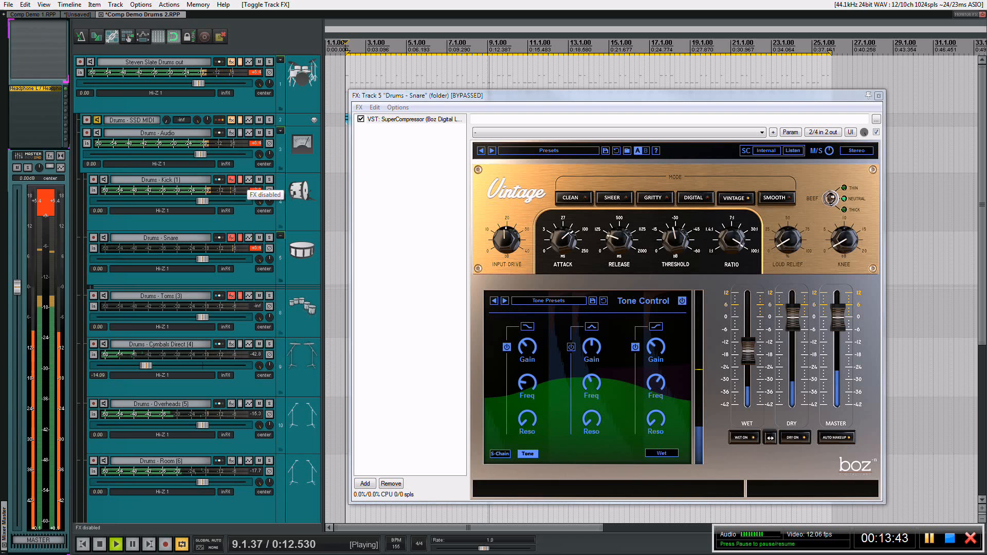
left_click(240, 238)
left_click_drag(748, 351, 748, 359)
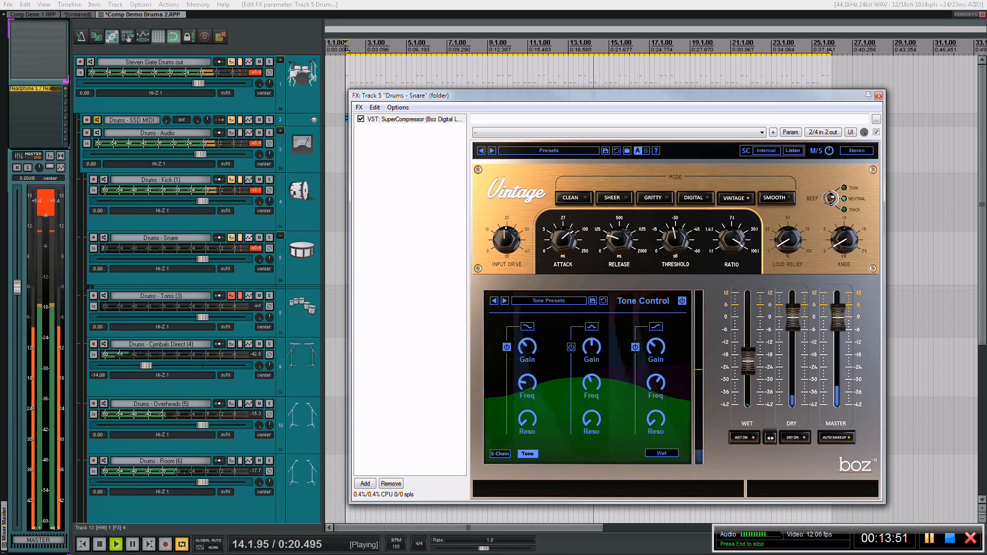
Compare the full drum mix with the snare track's effects bypassed and enabled, then stop playback.
left_click(239, 238)
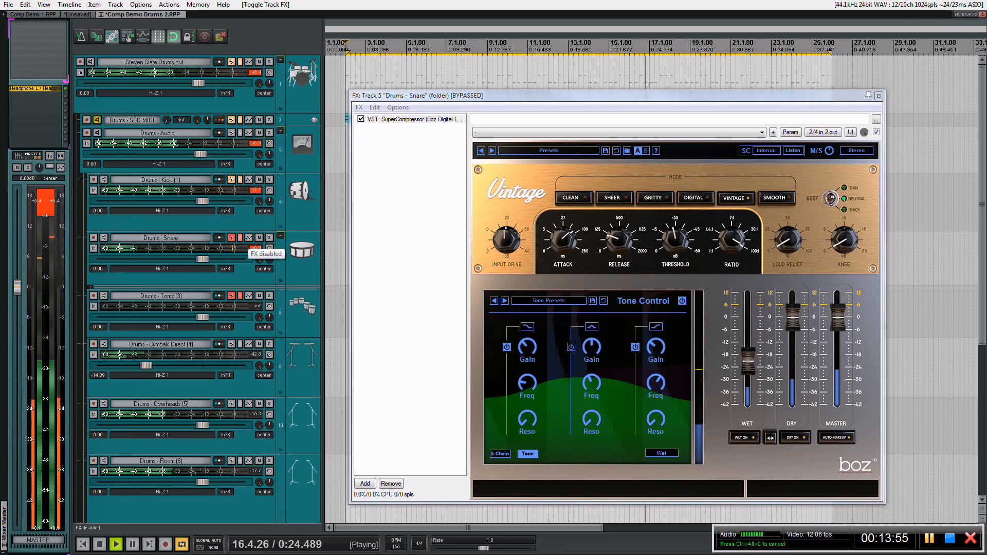
left_click(239, 238)
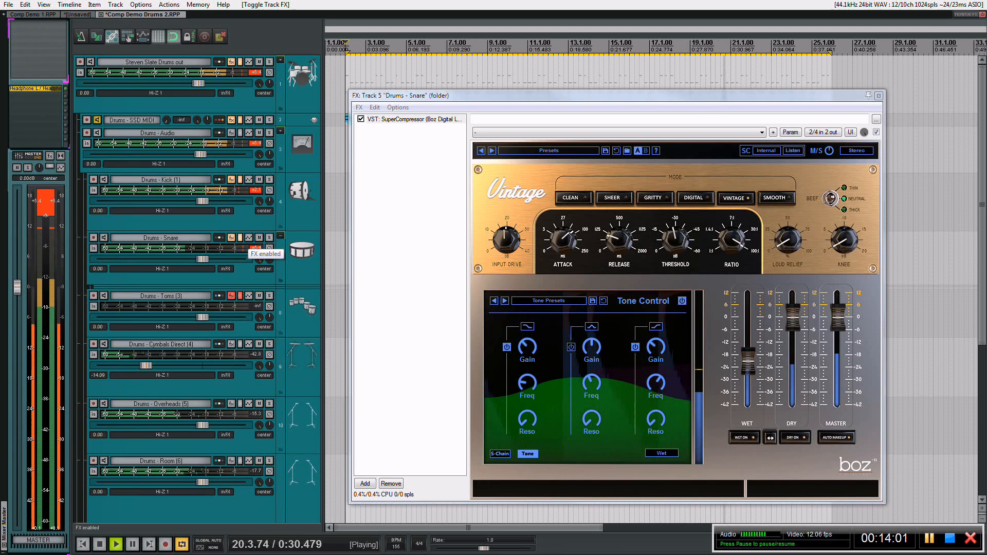
left_click(239, 238)
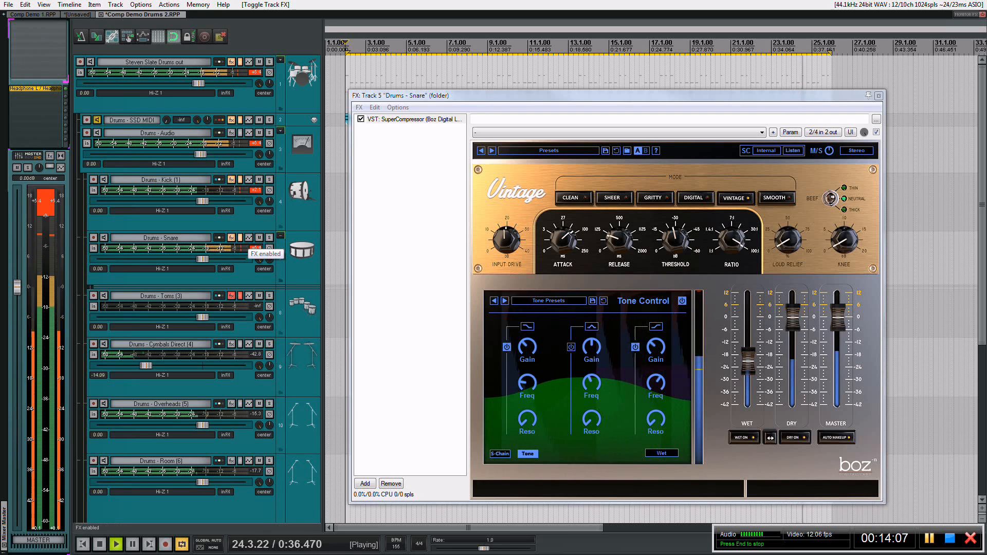
left_click(240, 238)
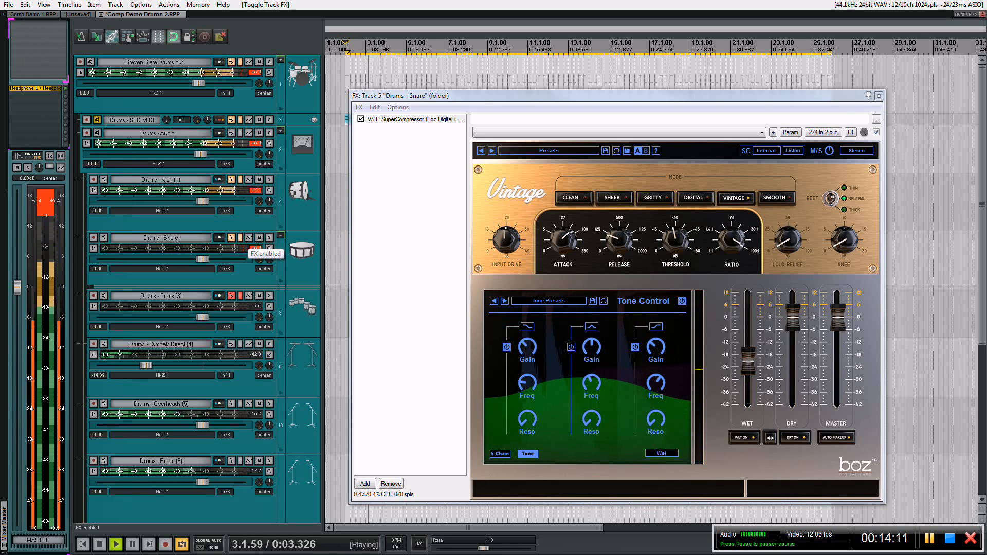
key("space")
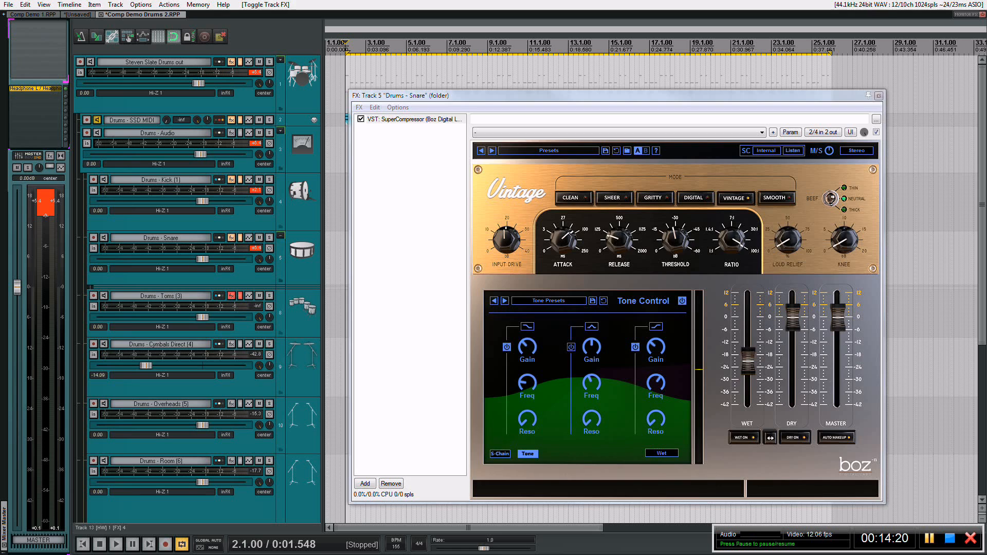
Open the Steven Slate Drums out track's effects in place of the snare's, enable the first SuperCompressor and play the full kit through it.
left_click(878, 95)
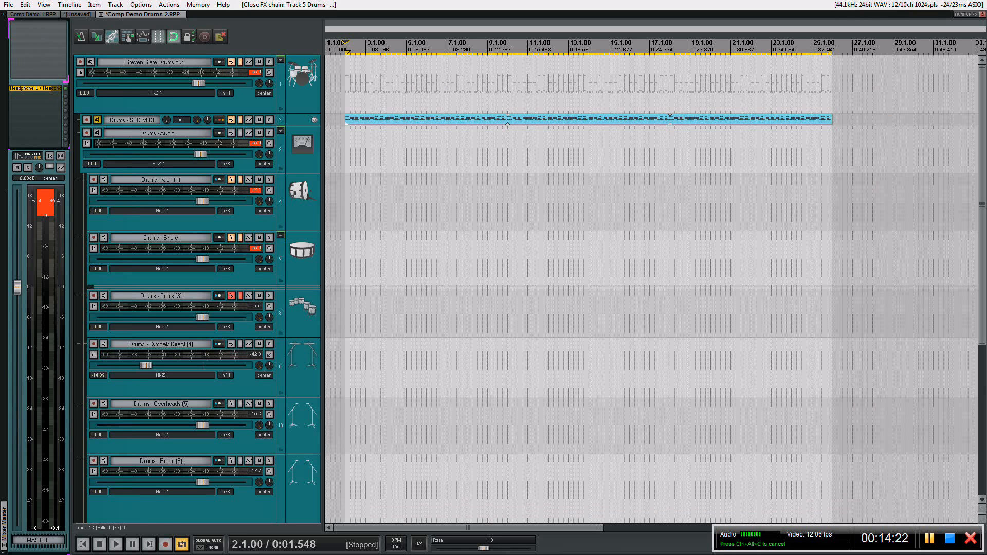
left_click(232, 61)
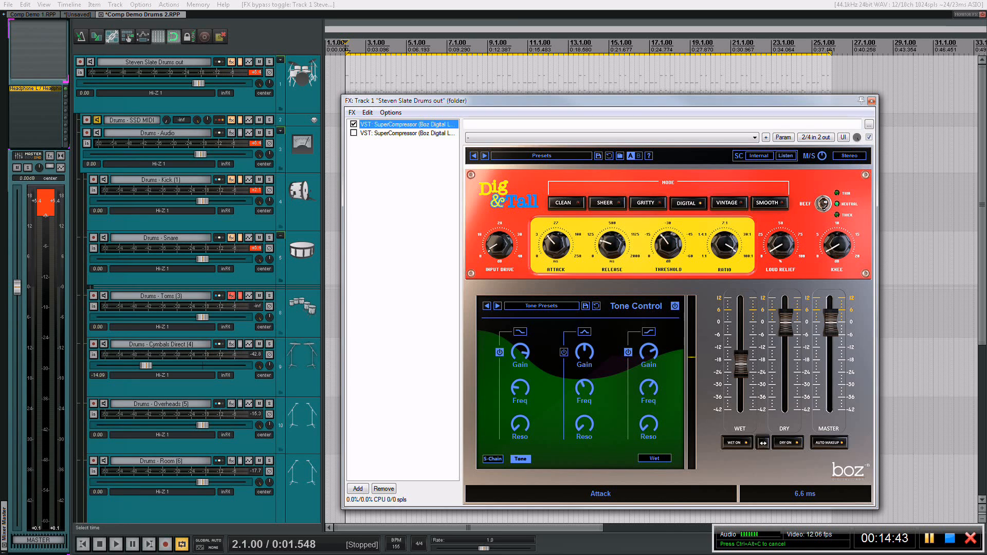
key("space")
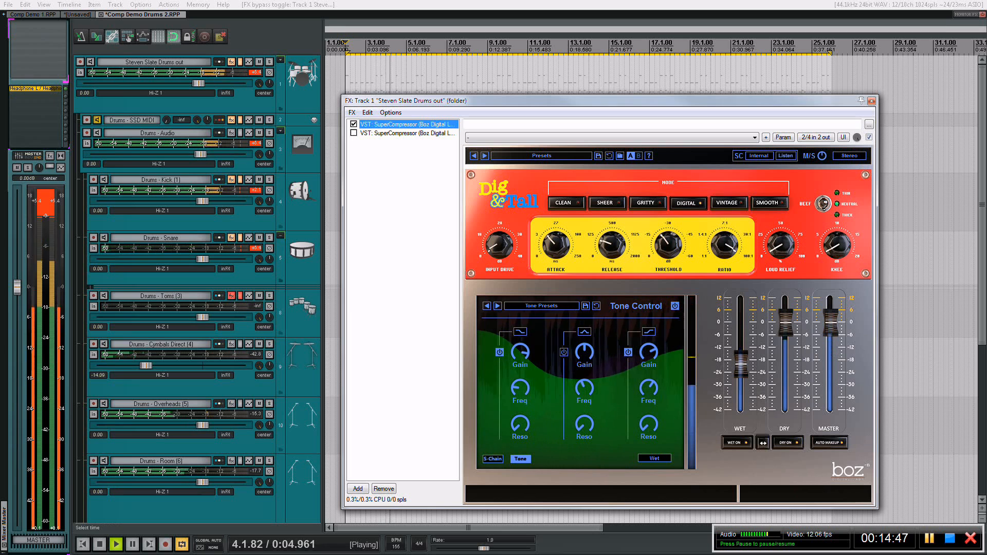
key("ctrl+b")
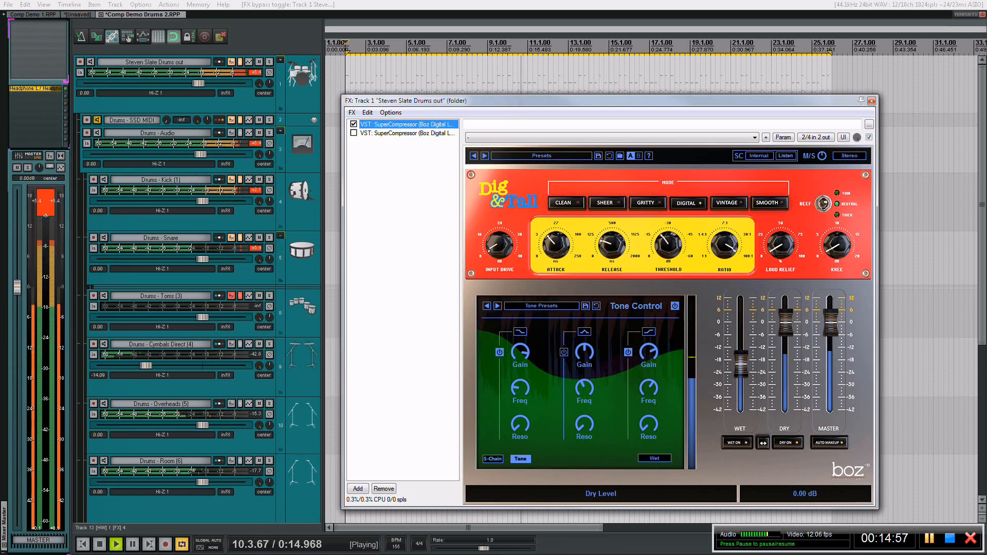
Mute the first compressor's dry output, switch the tone control's mid band to the sloped shape and try a mid gain of about -5.3 dB.
left_click(788, 442)
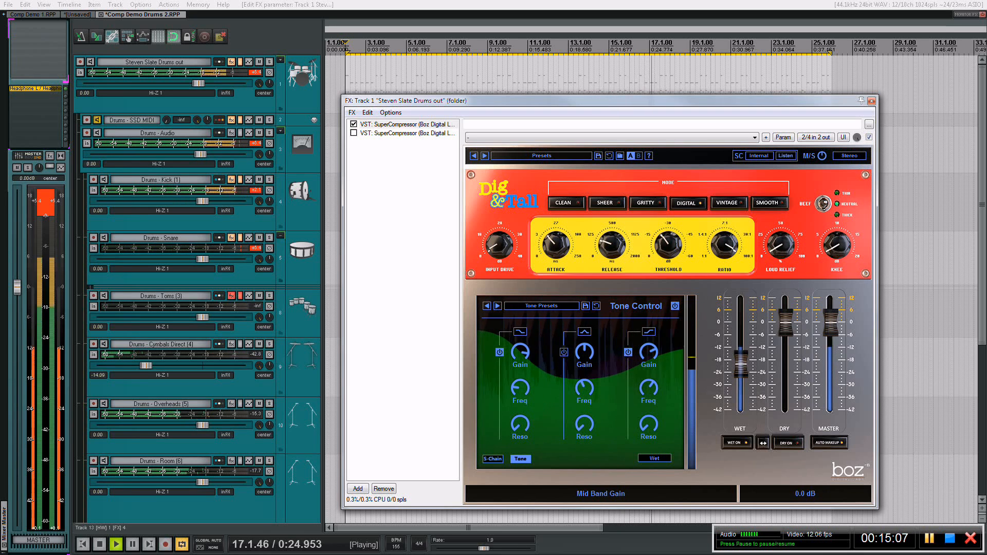
left_click(584, 332)
left_click(602, 343)
left_click_drag(584, 352, 584, 373)
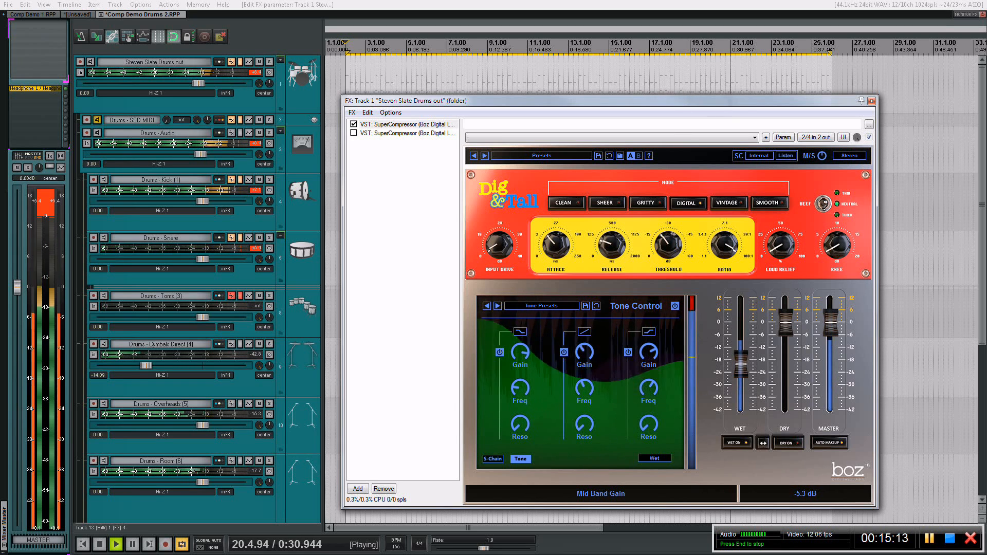
left_click_drag(584, 335, 585, 325)
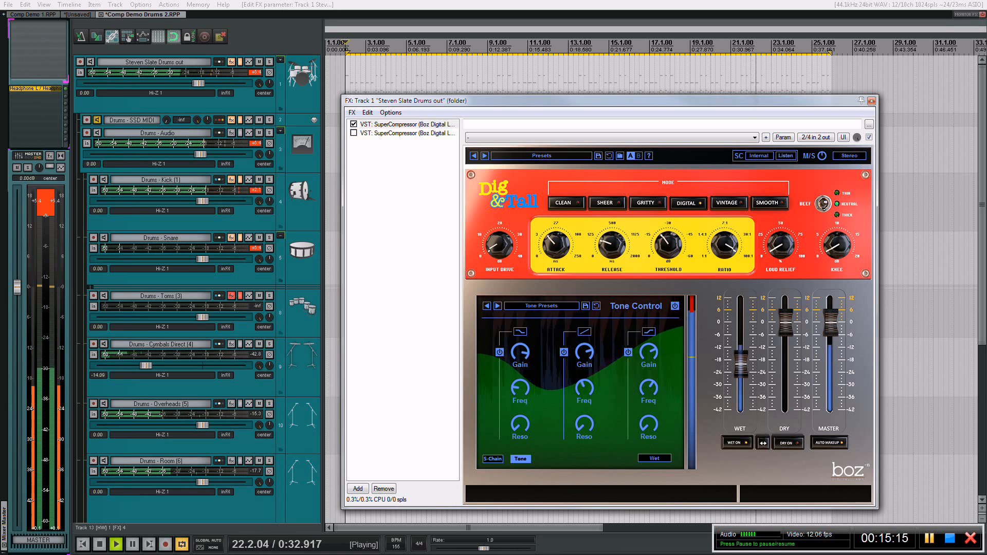
Turn the first compressor's dry output back on, return the mid band gain to its centre and stop playback.
left_click(787, 442)
left_click_drag(584, 352, 584, 367)
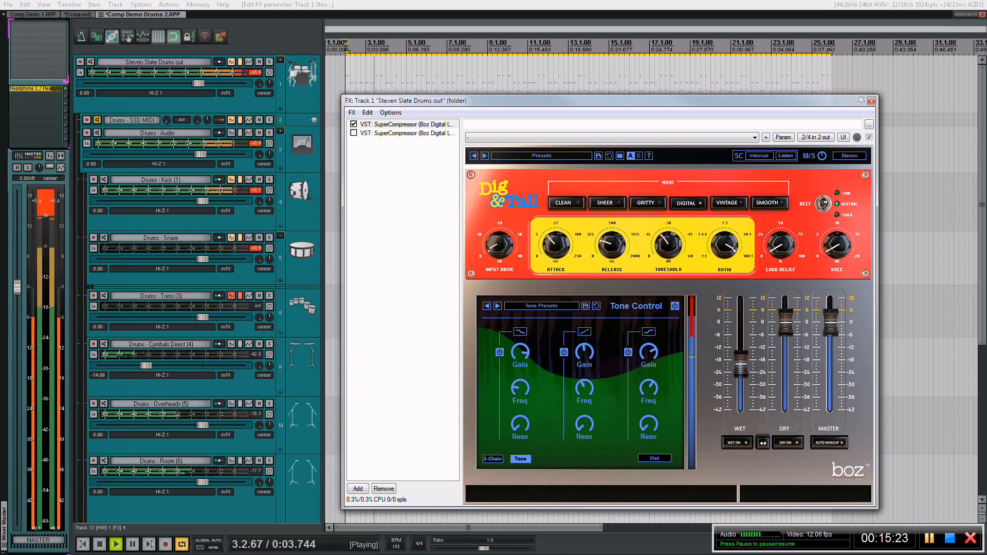
key("space")
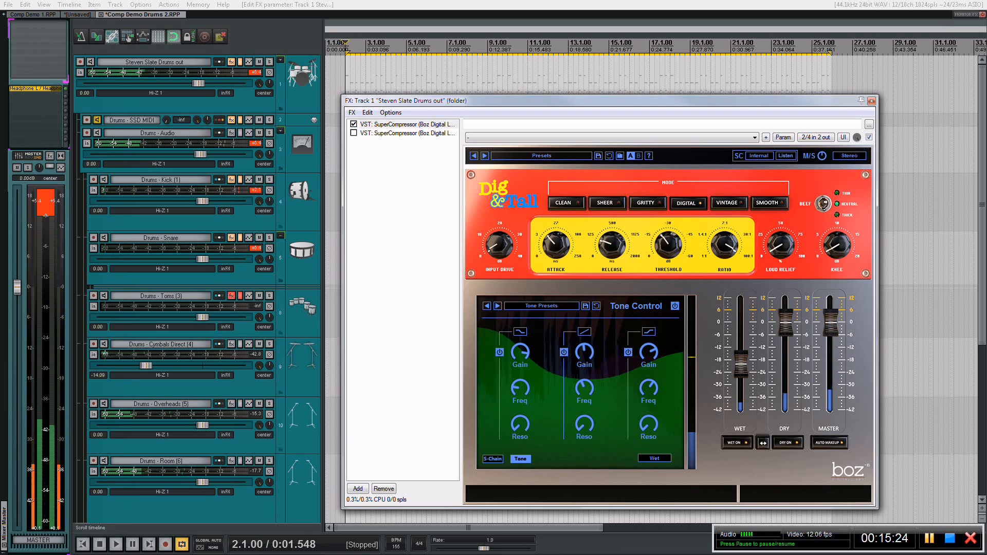
Enable the second SuperCompressor on the drum bus and compare its settings with the first one's, ending on the second.
left_click(353, 133)
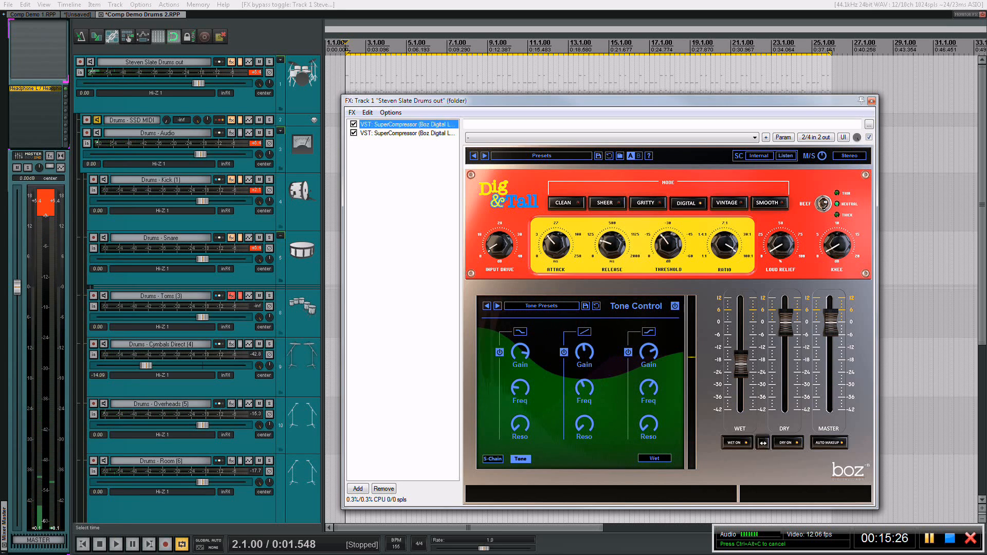
left_click(407, 134)
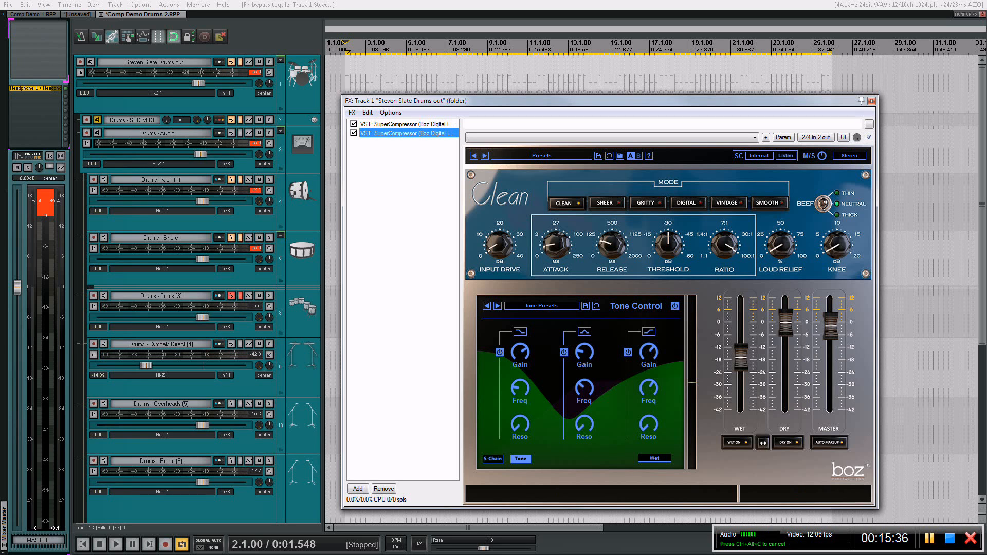
left_click(406, 125)
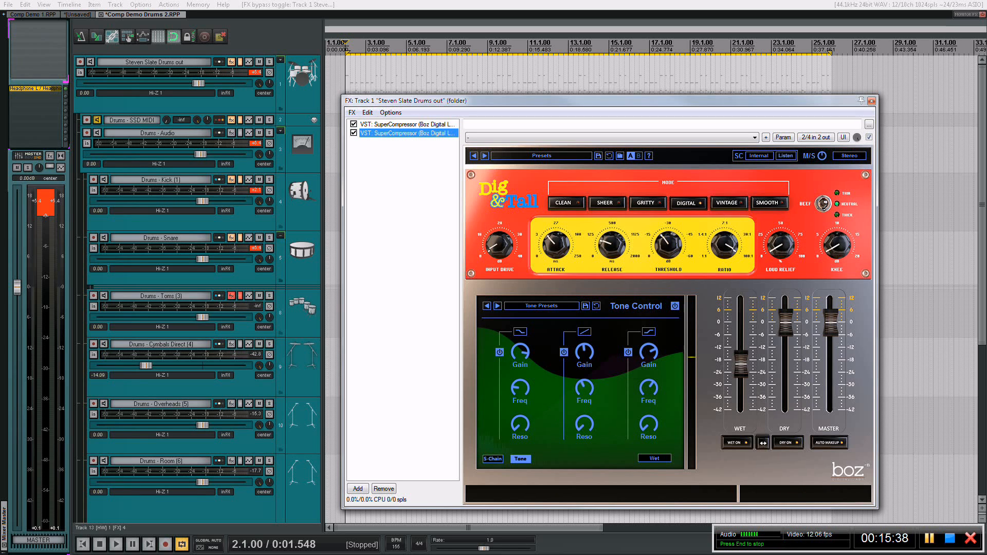
left_click(406, 133)
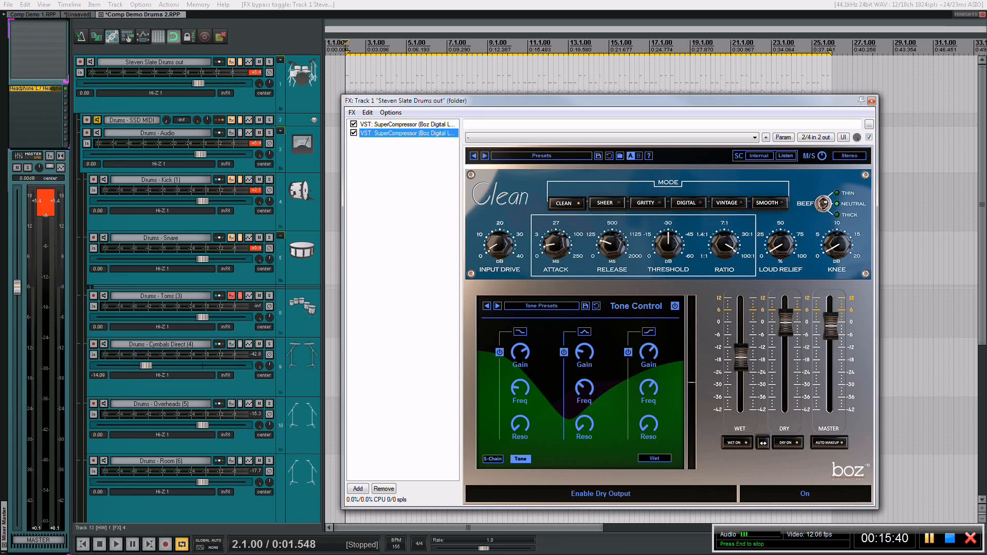
Play the full kit through the second compressor, auditioning it without and with the dry output, then stop playback.
left_click(787, 442)
key("space")
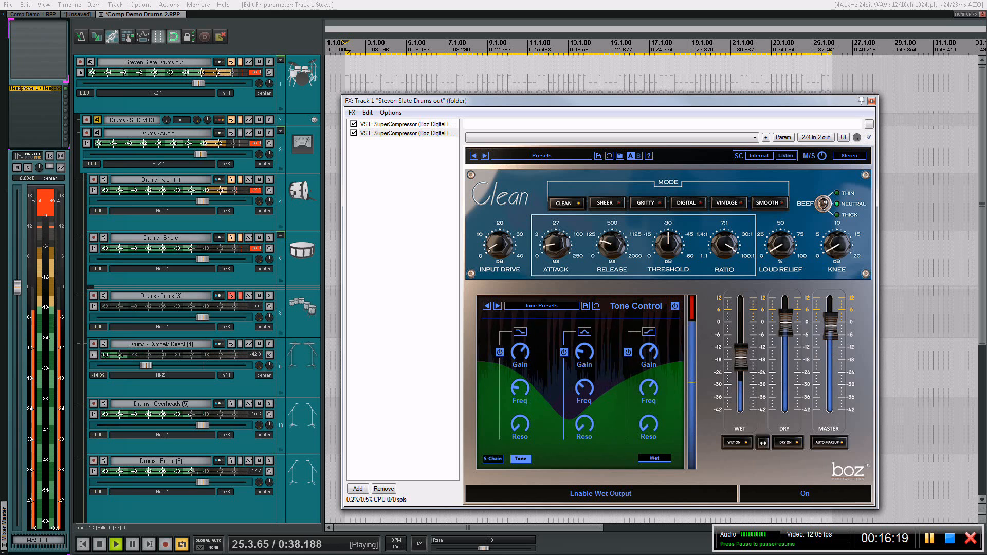
key("space")
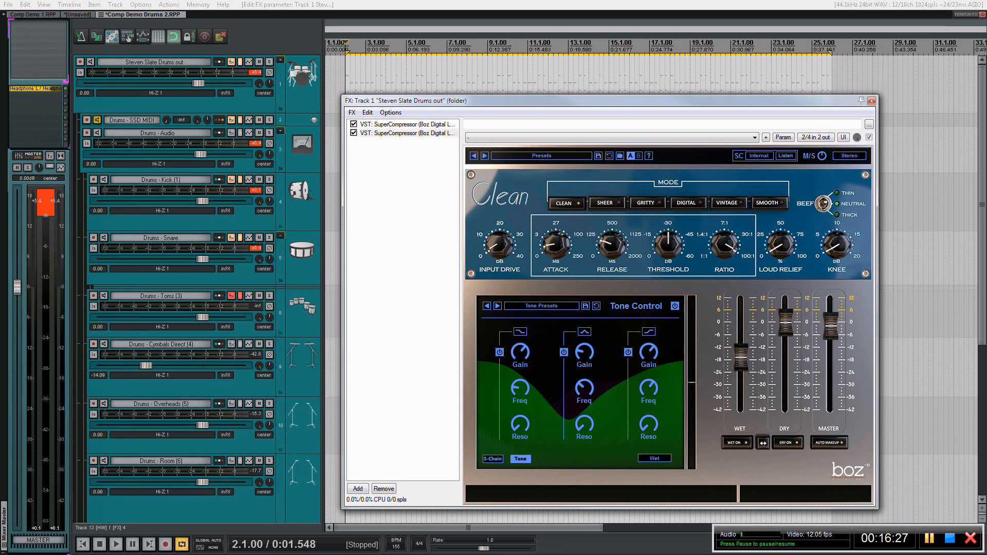
Compare the full kit with the drum bus, kick and snare effects bypassed together and enabled again, then stop playback.
left_click(240, 62)
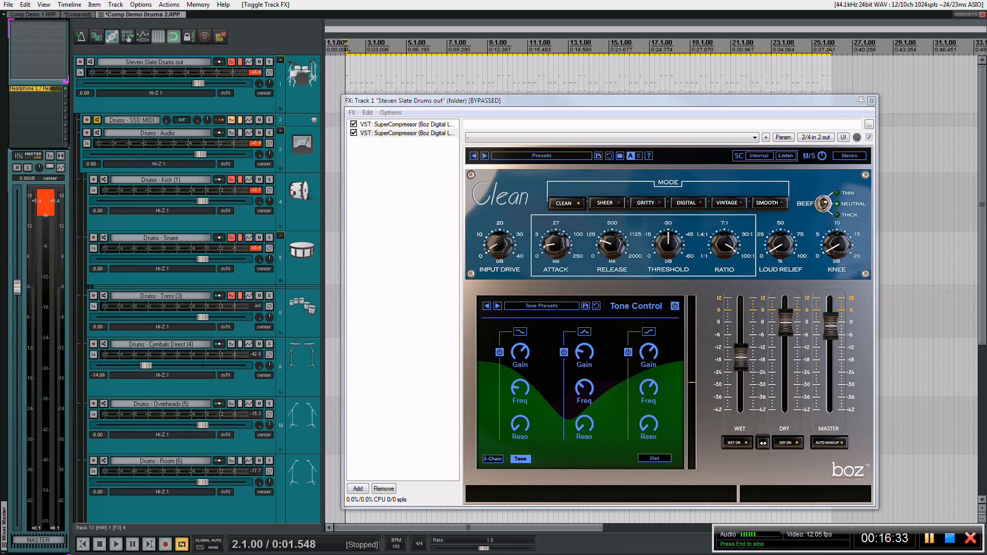
key("space")
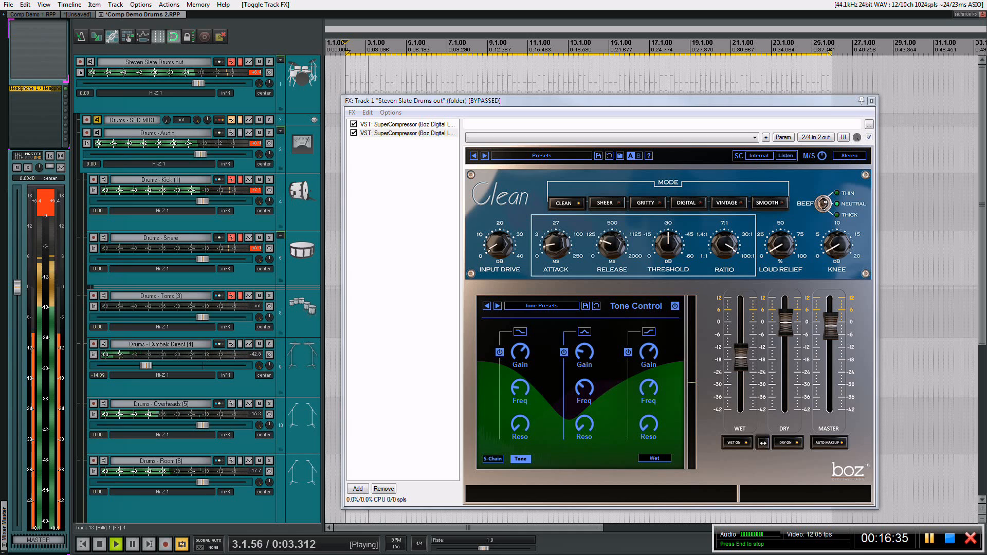
left_click(180, 278)
left_click(179, 222, "ctrl")
left_click(226, 105, "ctrl")
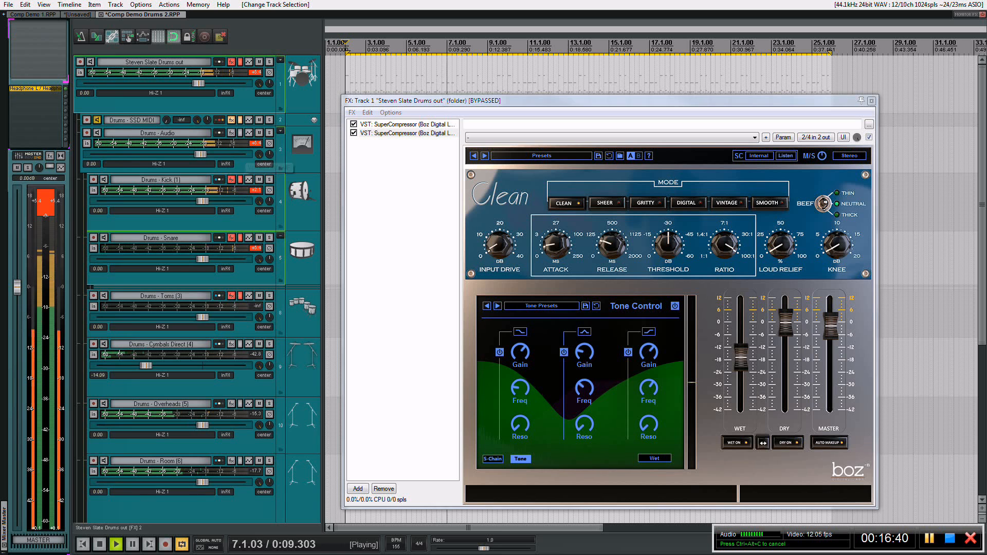
left_click(240, 180)
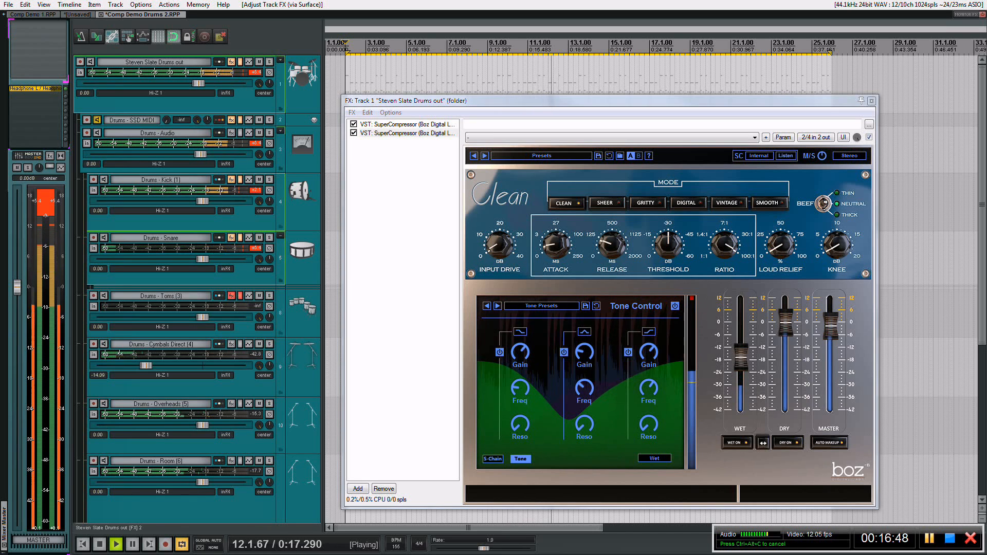
key("space")
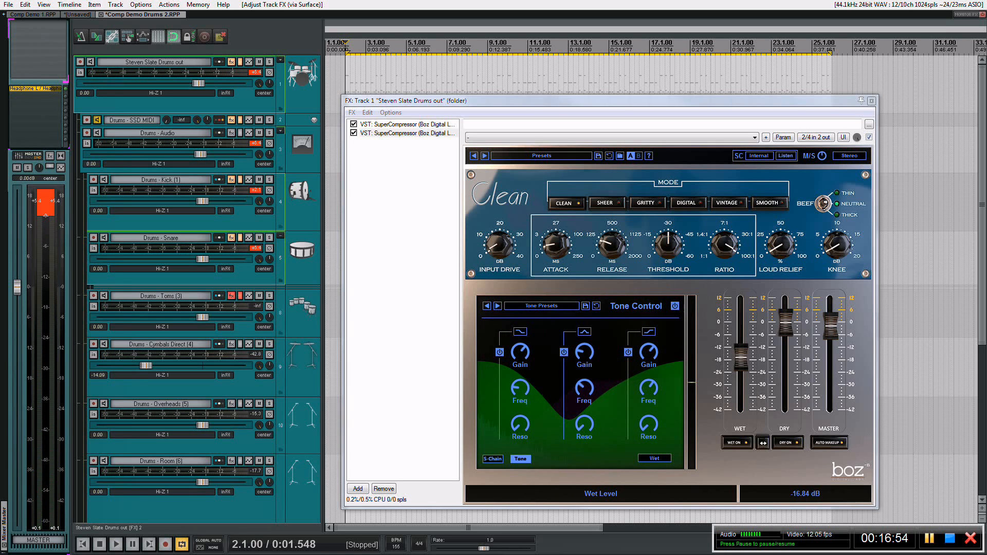
Lower the second compressor's wet level slightly, then play the kit and bypass that compressor to hear its contribution.
left_click_drag(740, 357, 740, 362)
key("space")
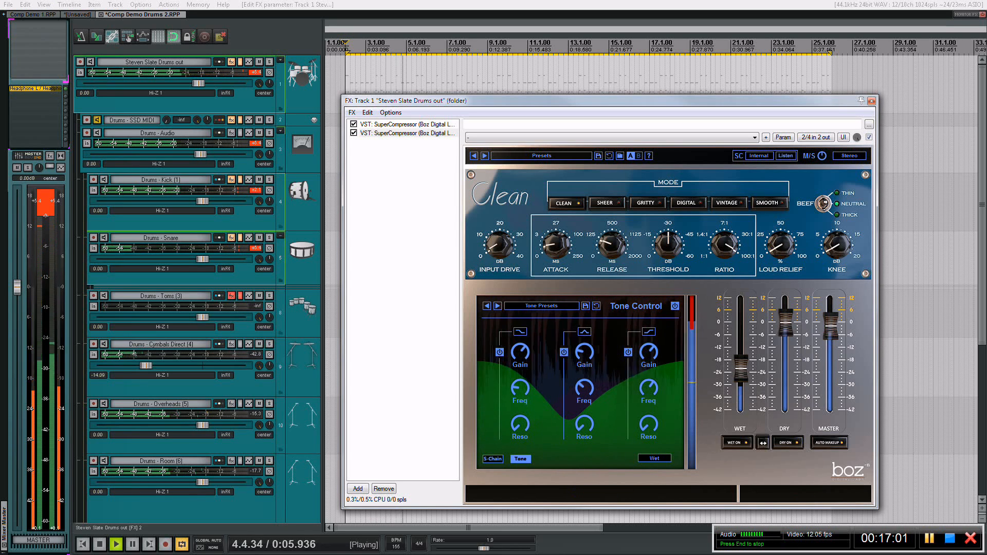
left_click(868, 138)
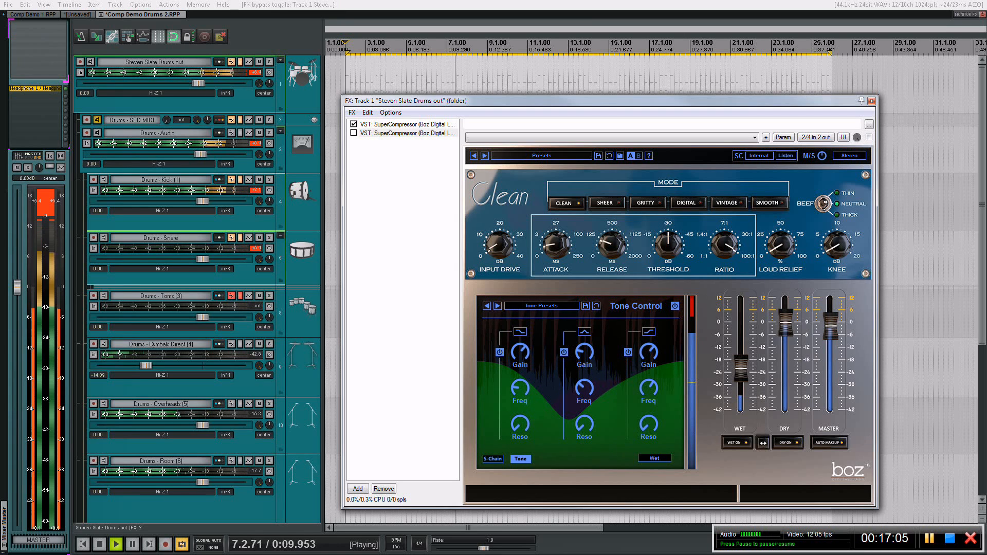
During playback, bypass the effects on the drum bus, kick and snare tracks for comparison, then re-enable them with the second compressor active.
left_click(175, 222)
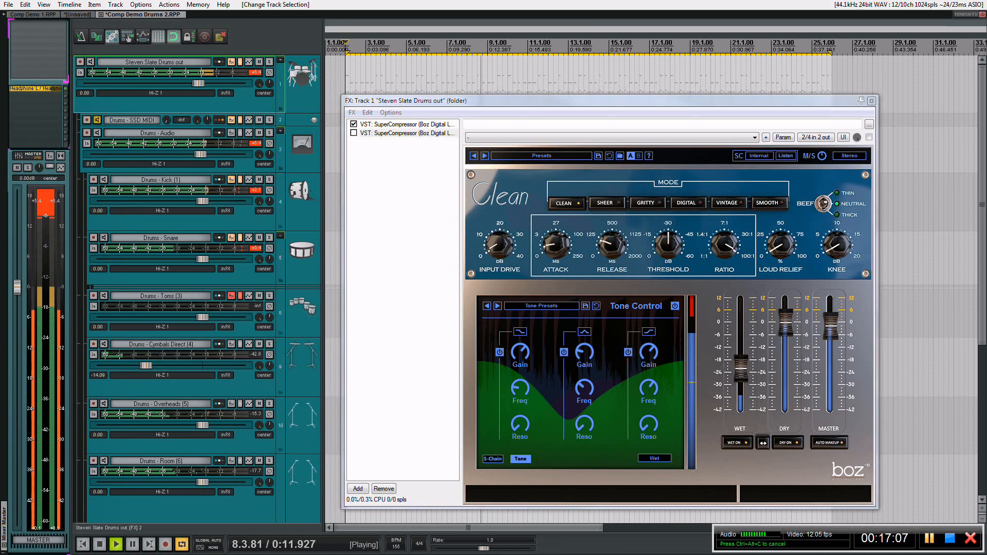
left_click(175, 277, "ctrl")
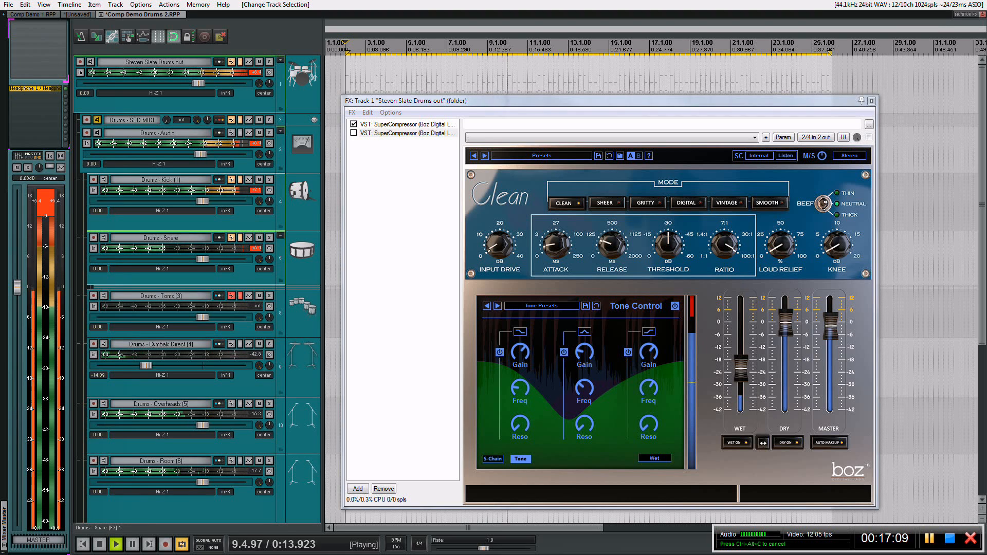
left_click(240, 238)
left_click(354, 133)
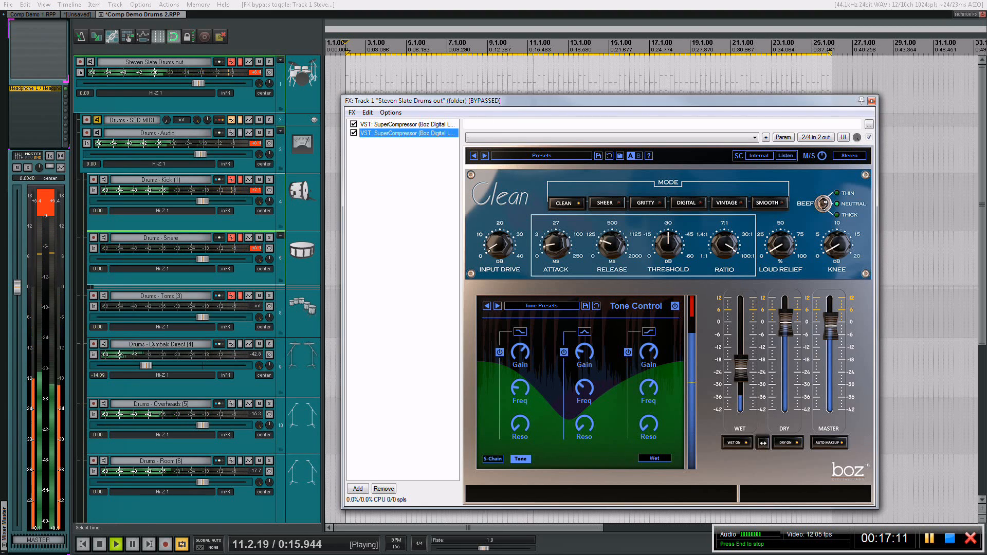
left_click(354, 133)
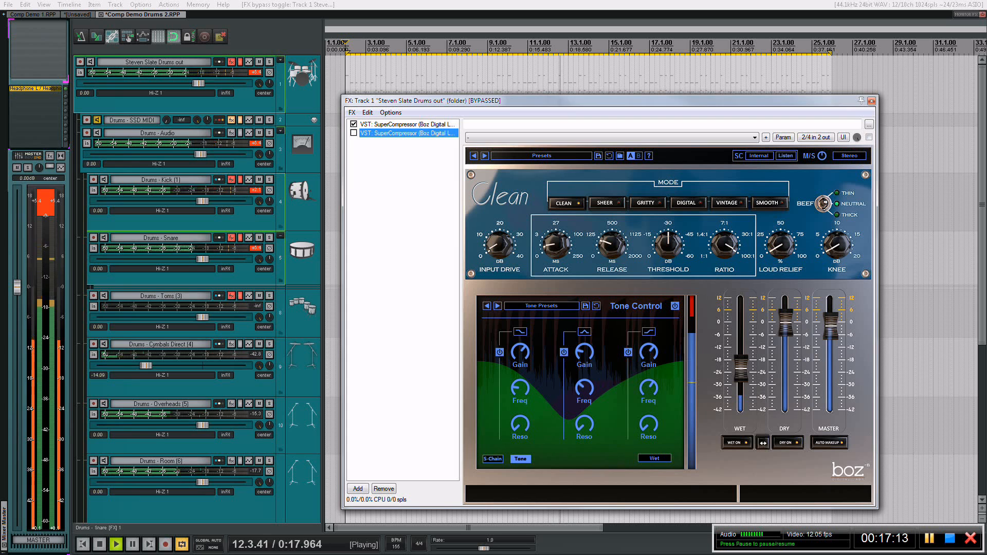
left_click(231, 105)
left_click(232, 221, "ctrl")
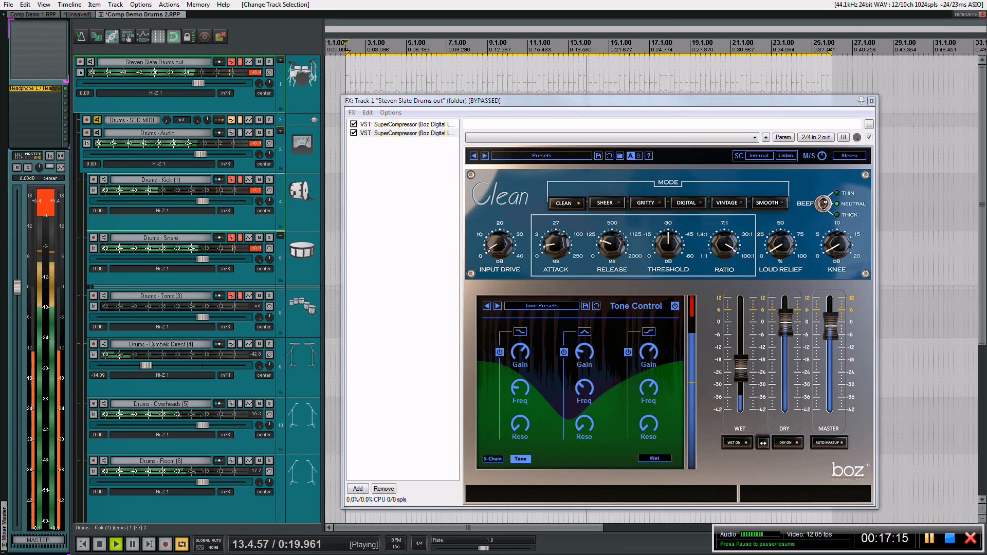
left_click(231, 278, "ctrl")
left_click(240, 238)
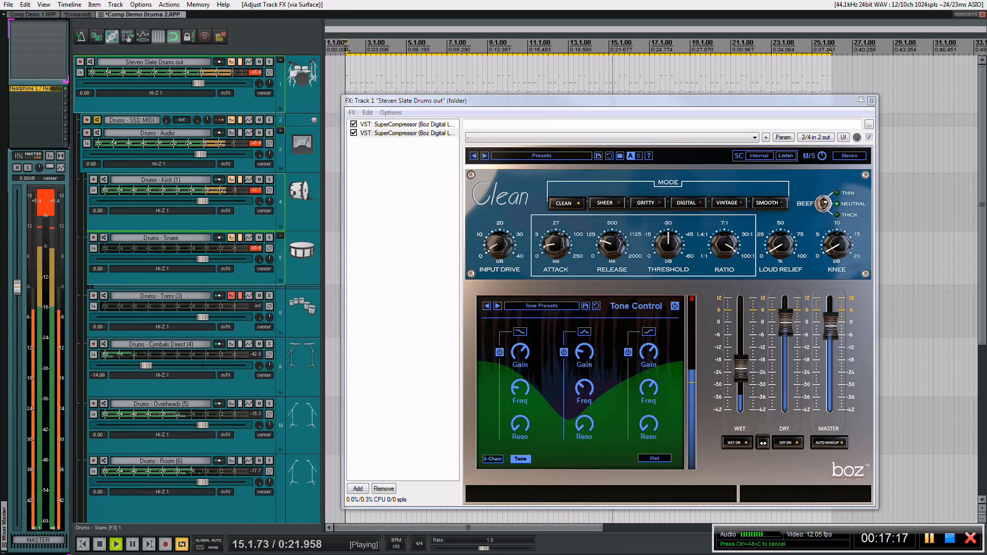